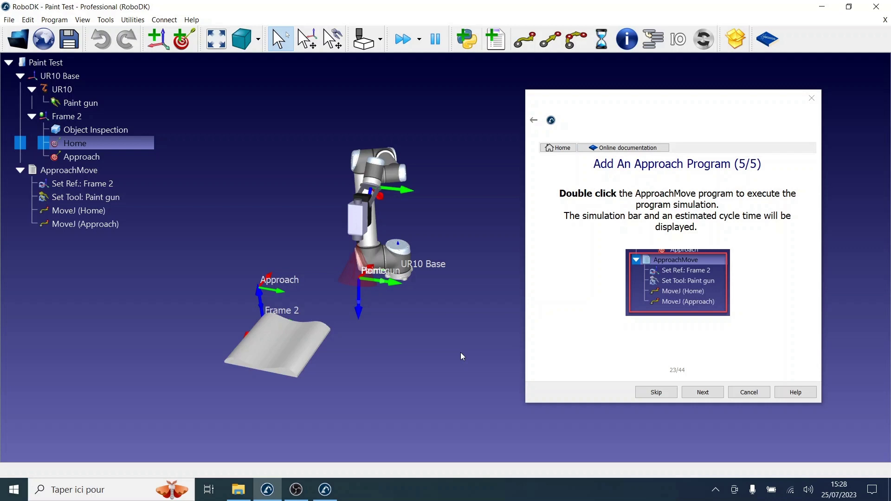
- Clear the Home target selection and advance the tutorial to 'Create Targets On Surface (1/4)'
click(196, 181)
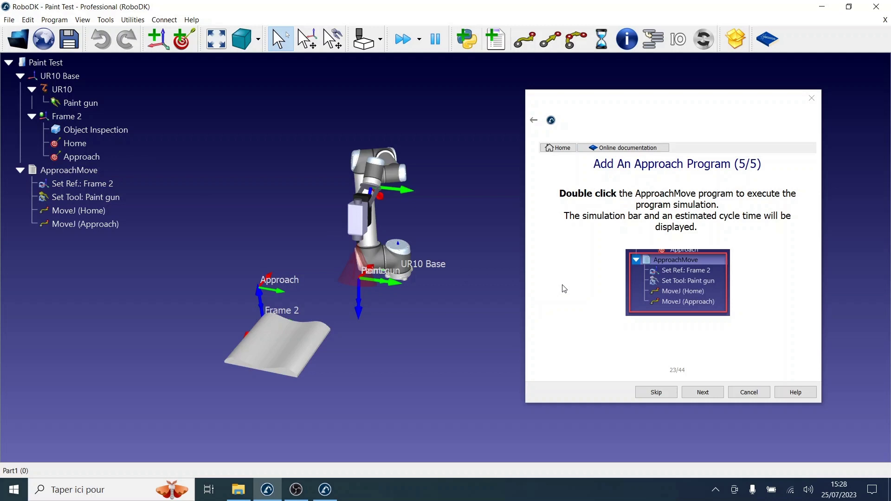
click(706, 393)
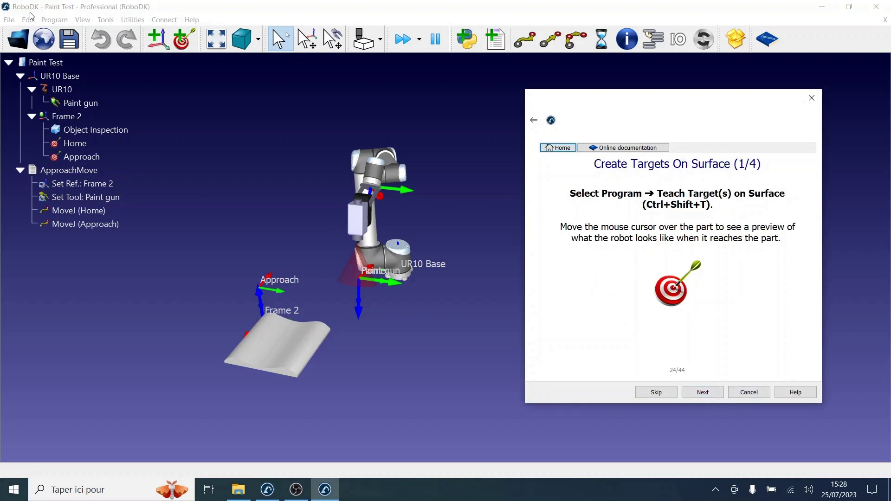
- Start Teach Target(s) on Surface and move the tutorial on a page
click(51, 21)
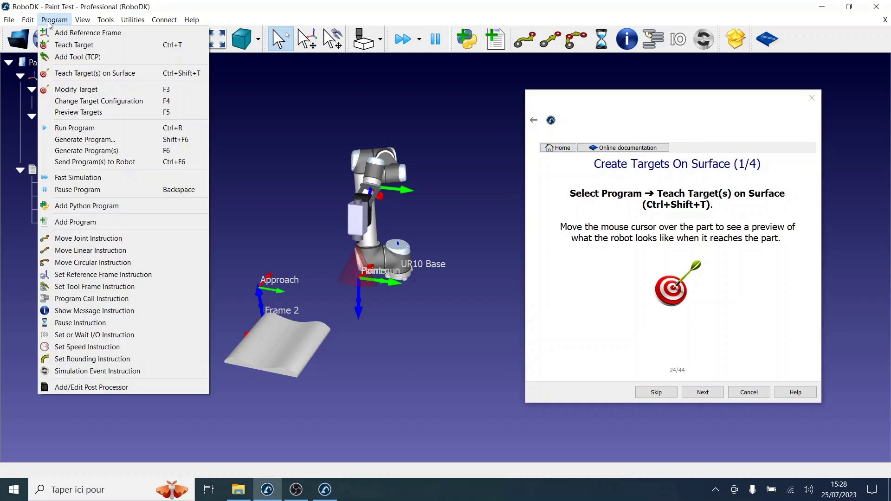
click(95, 74)
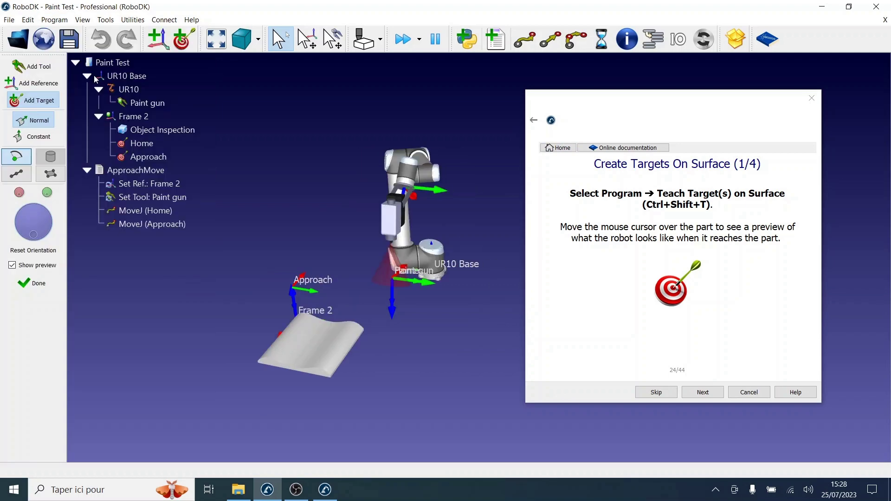
click(703, 392)
scroll(311, 330, up, 3)
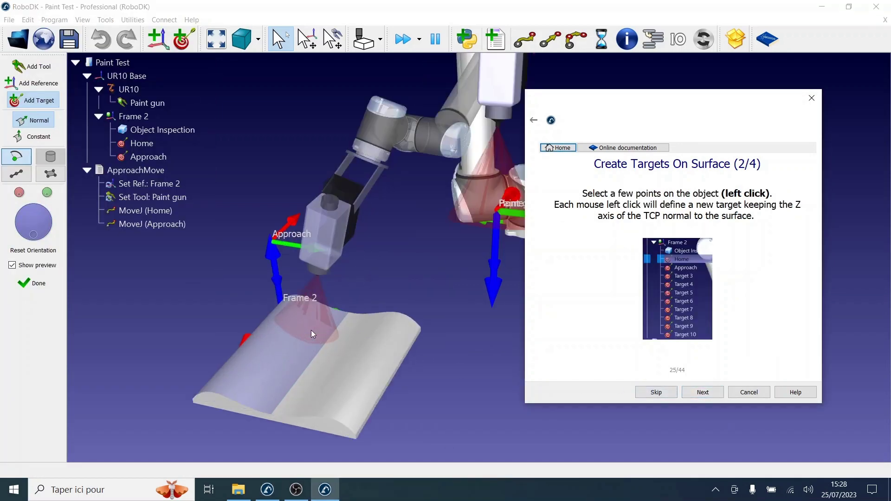
- Place Target 3 through Target 8 on the part's surface, then advance the tutorial
click(298, 324)
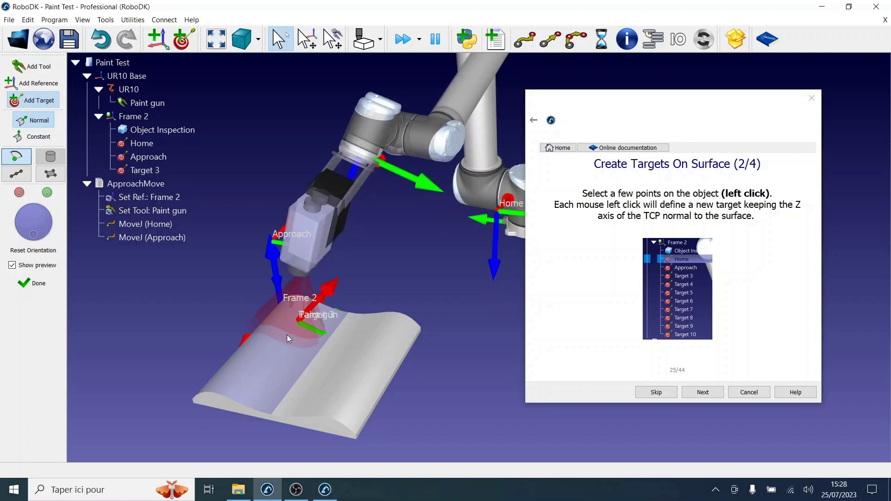
click(278, 346)
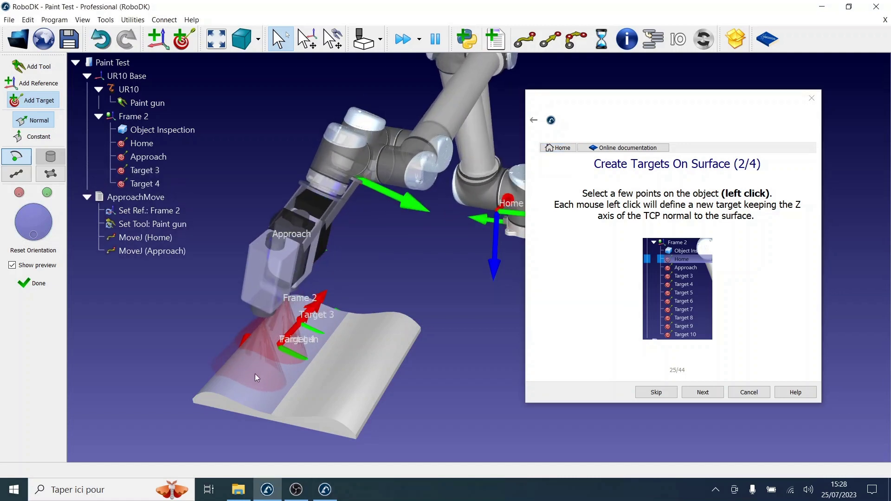
click(255, 374)
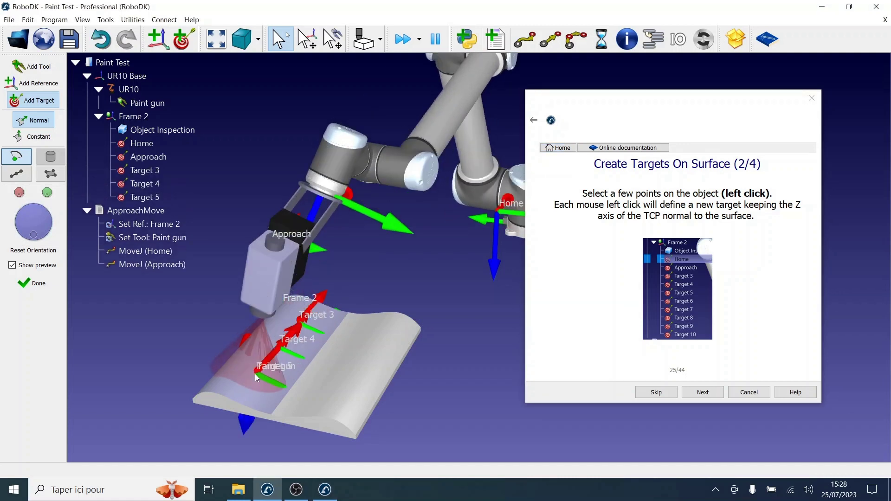
click(380, 340)
click(361, 363)
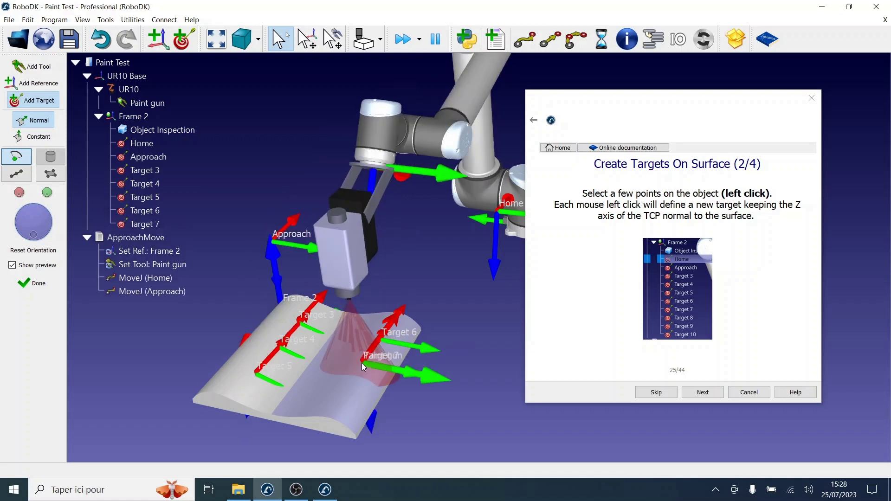
click(342, 391)
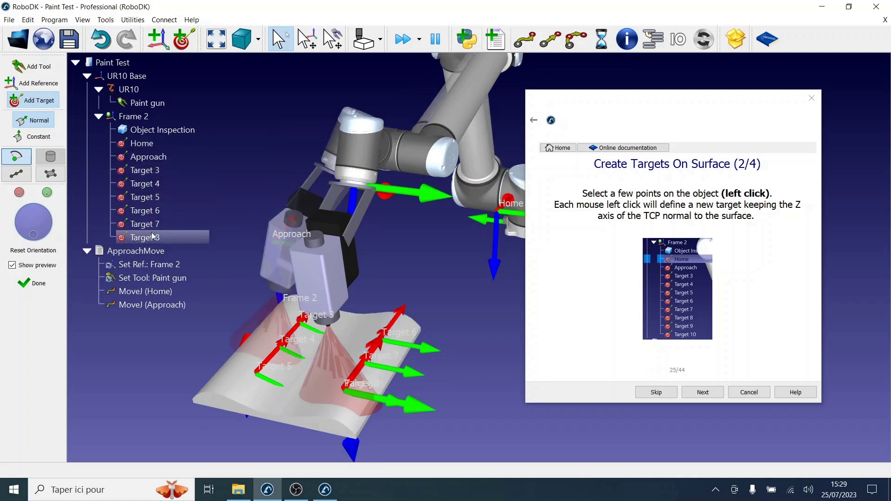
click(711, 395)
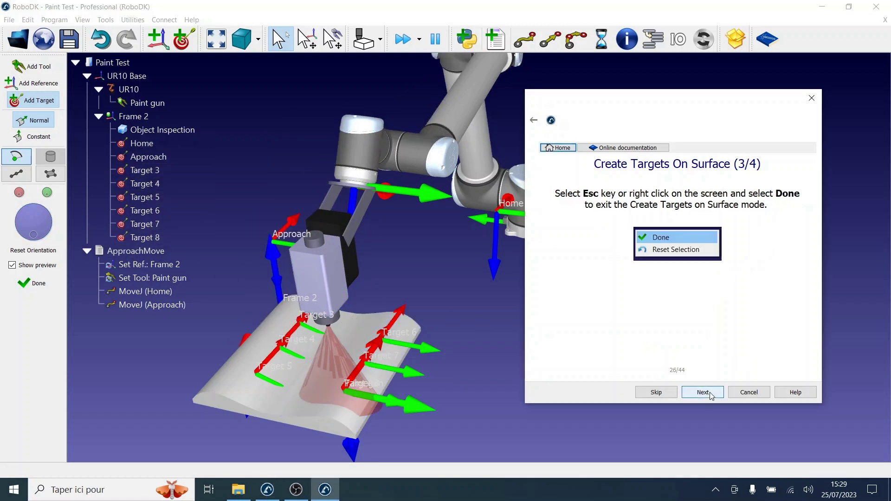
- Finish surface targeting and step the tutorial through to program generation
right_click(262, 134)
click(283, 141)
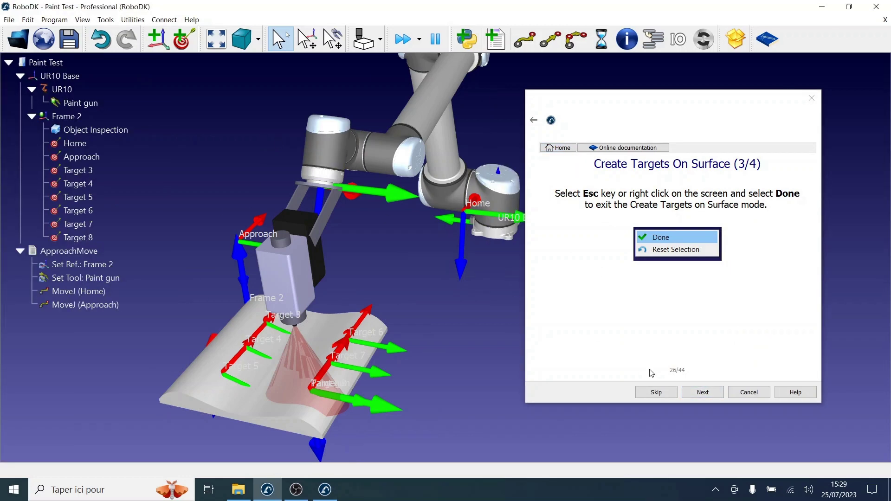
click(703, 393)
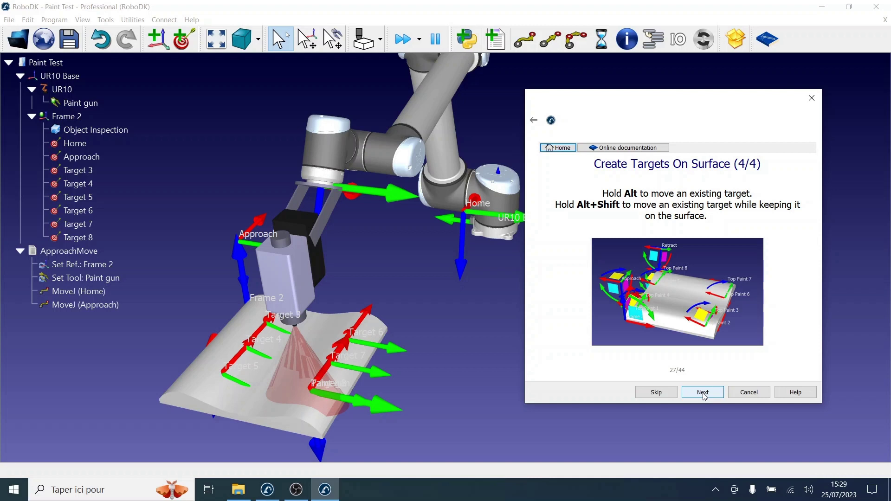
key(alt+Tab)
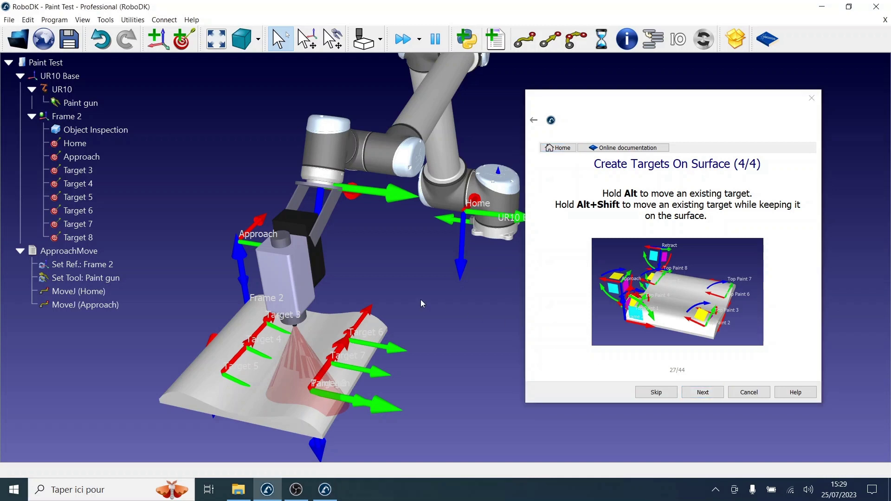
key(alt)
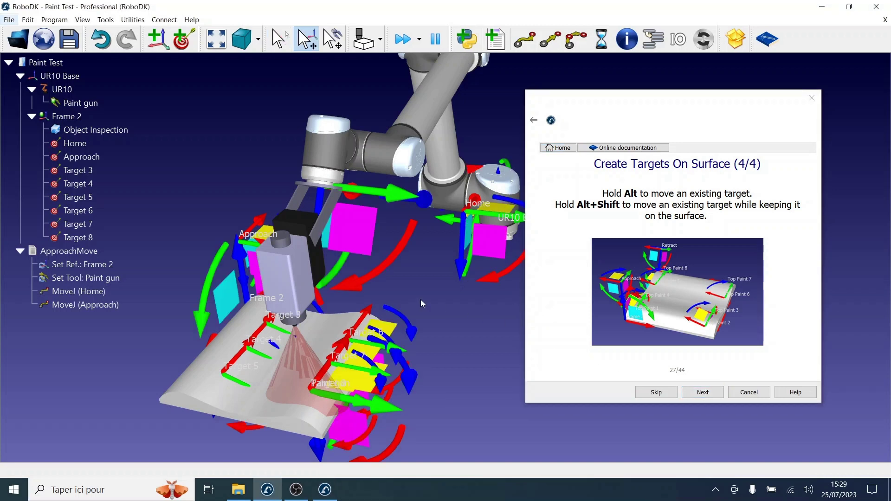
key(alt+shift)
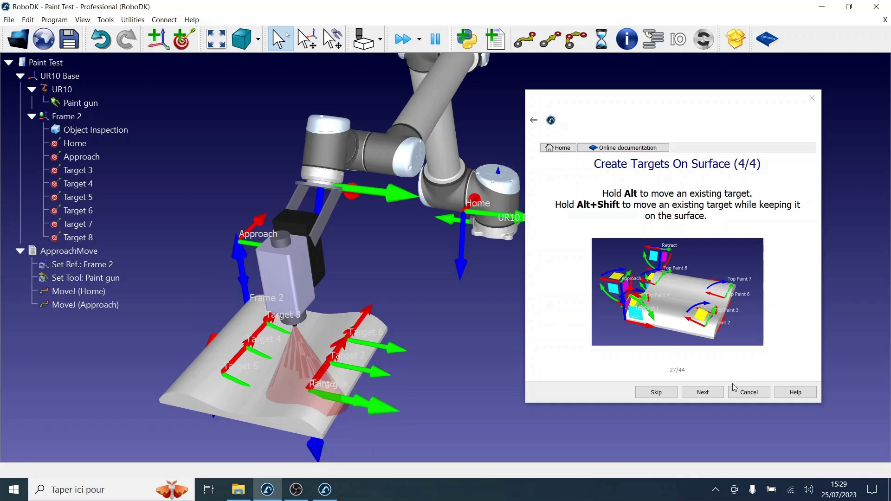
click(703, 392)
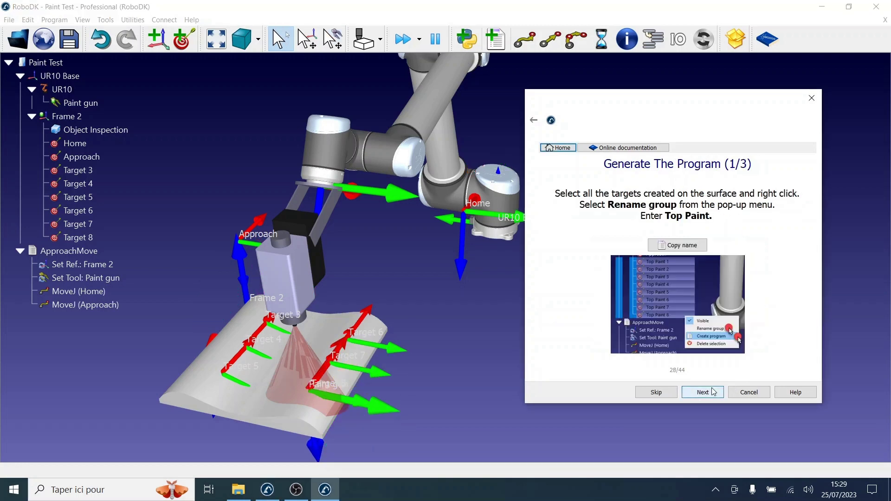
- Rename Target 3–Target 8 as a group to 'Top Paint' (Top Paint 1–6)
drag(74, 169, 82, 238)
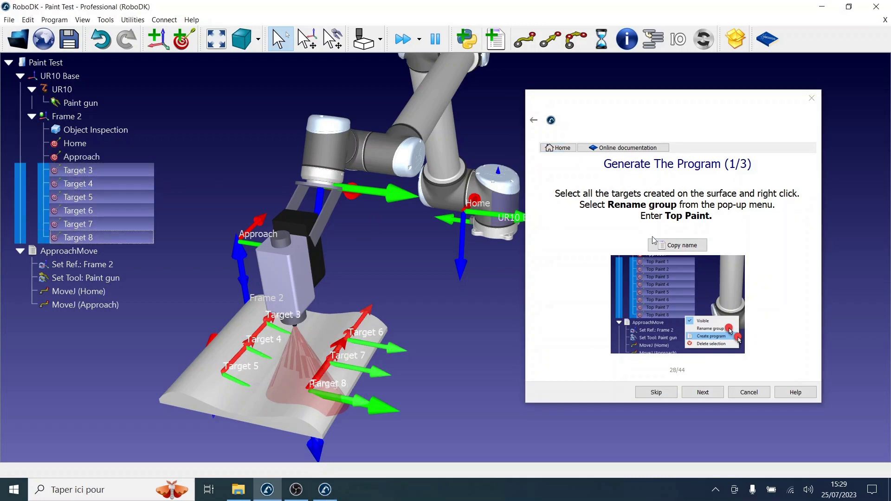
click(654, 244)
click(737, 259)
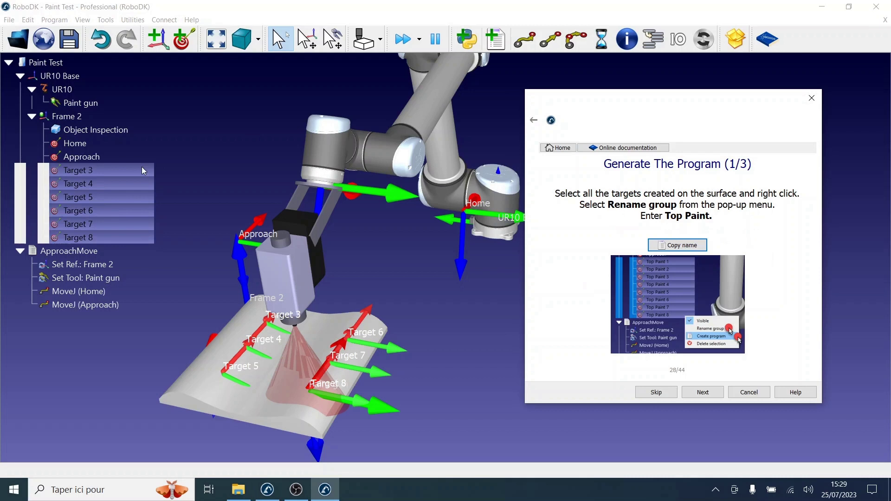
right_click(118, 185)
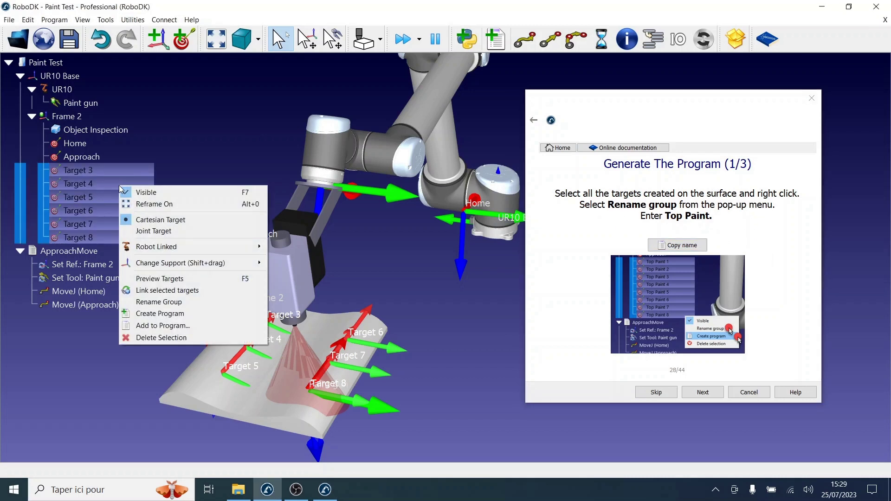
click(146, 302)
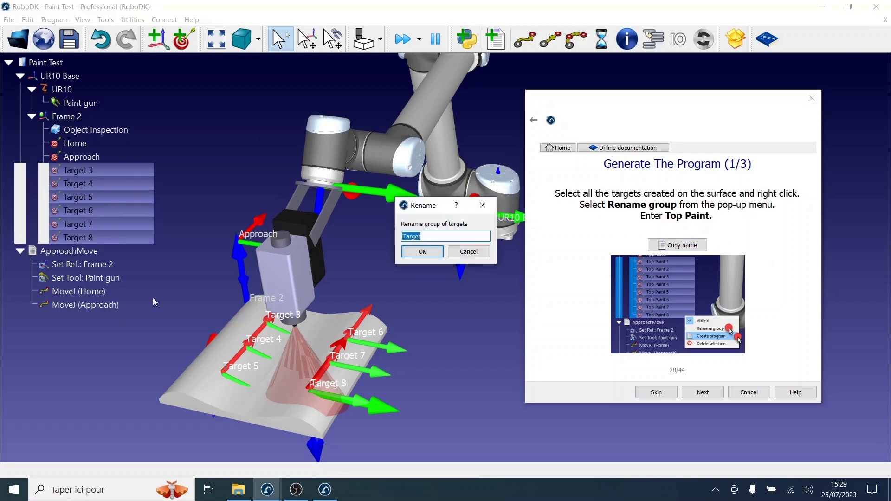
click(428, 252)
click(693, 396)
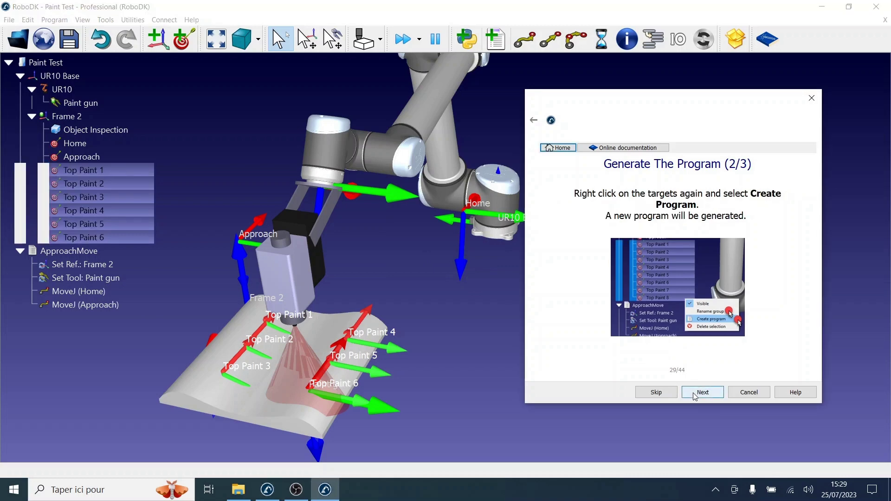
- Create a program from the Top Paint targets and rename it PaintTop
right_click(110, 196)
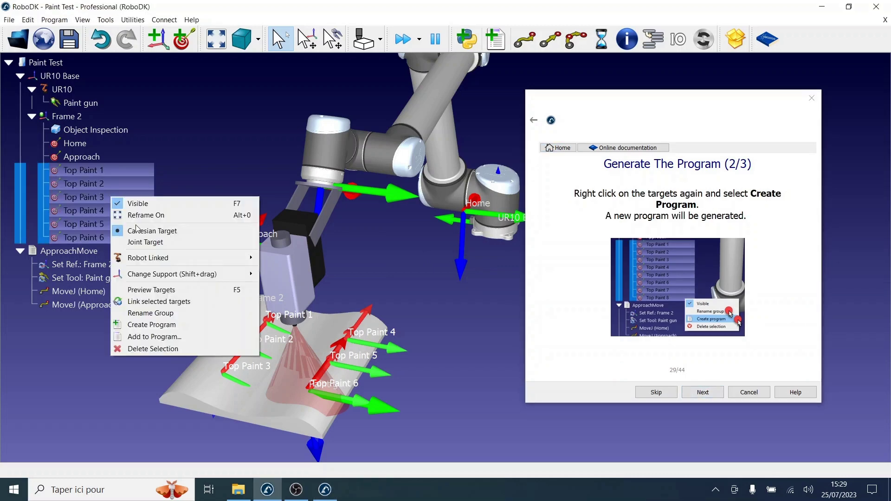
click(158, 325)
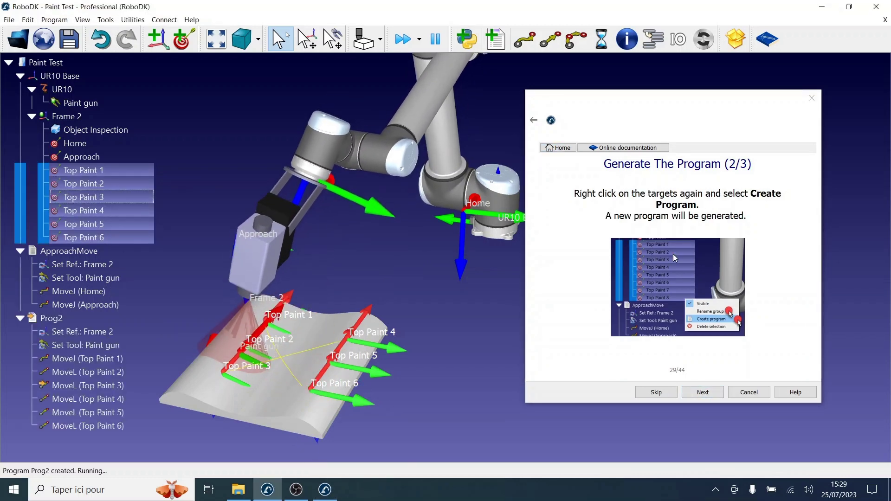
click(703, 392)
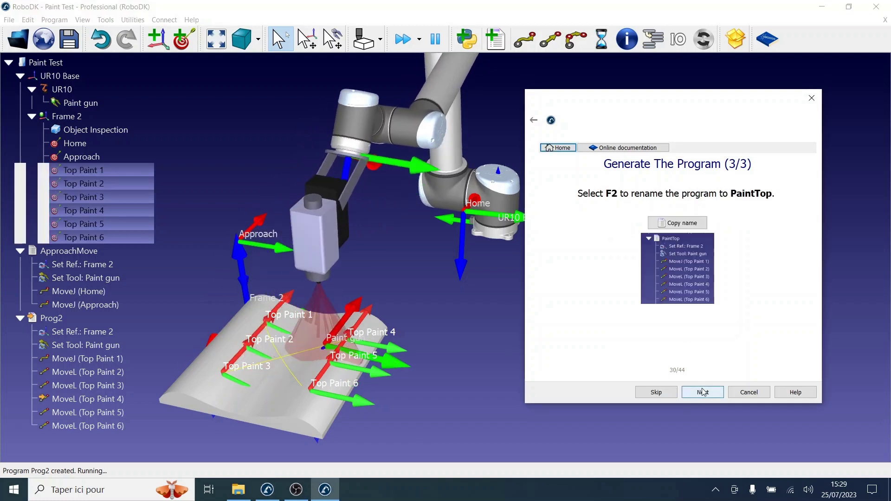
click(687, 221)
click(735, 258)
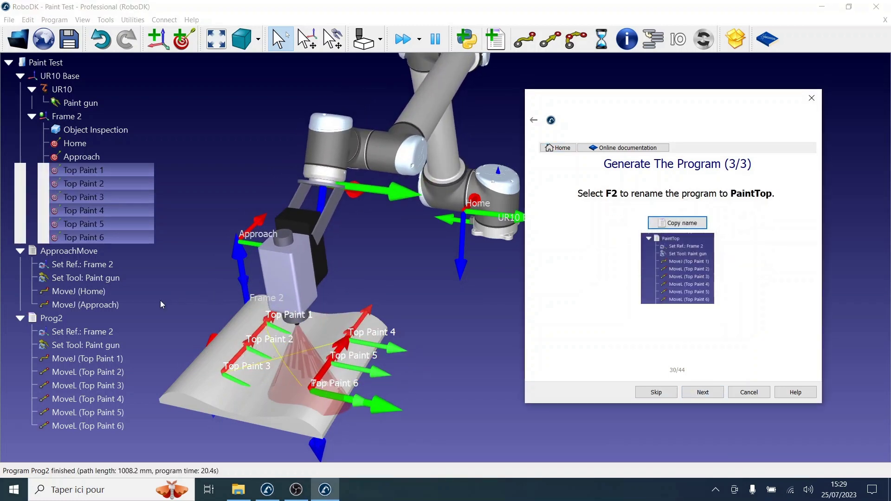
click(74, 319)
key(F2)
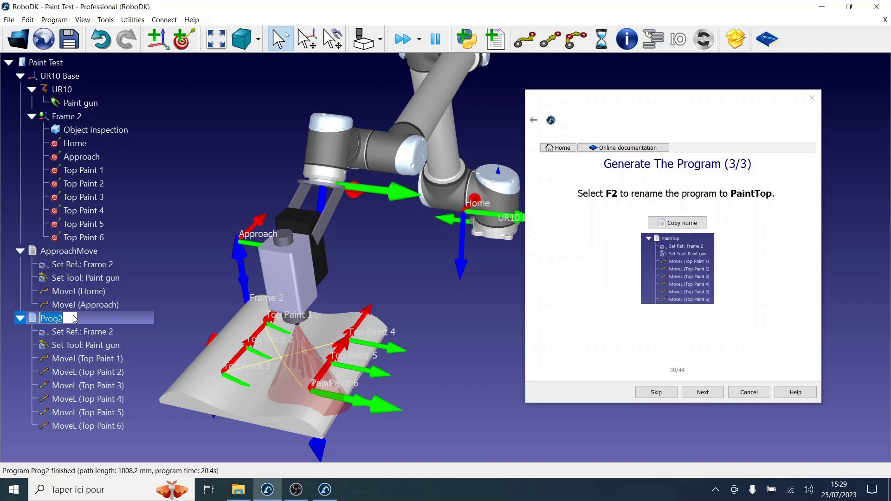
key(ctrl+v)
key(Return)
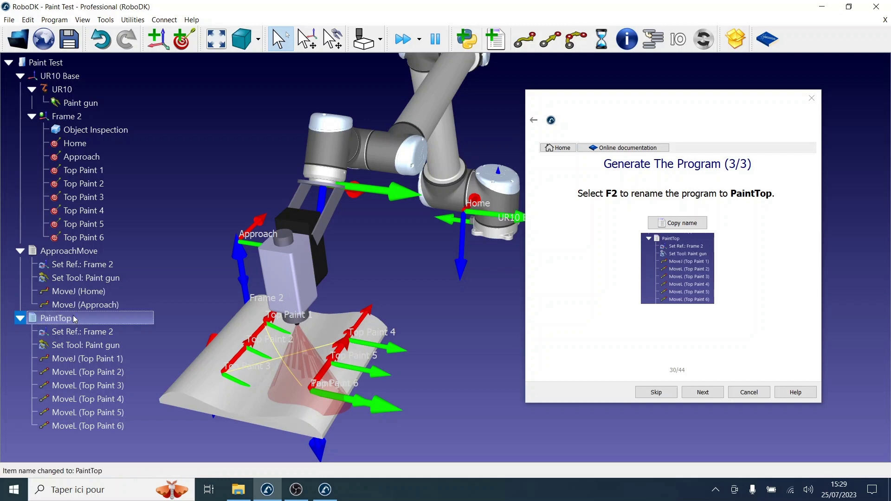
- Run the PaintTop simulation to completion and advance to 'Add A Retract Program (1/5)'
click(690, 392)
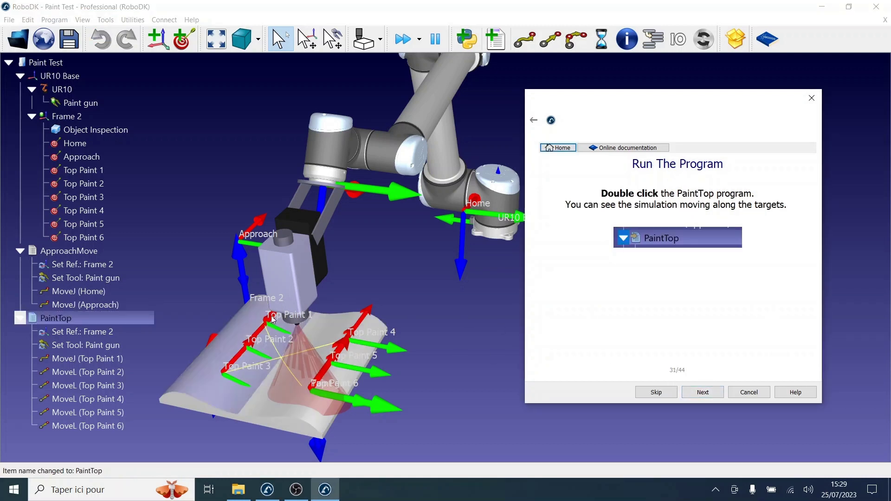
double_click(111, 320)
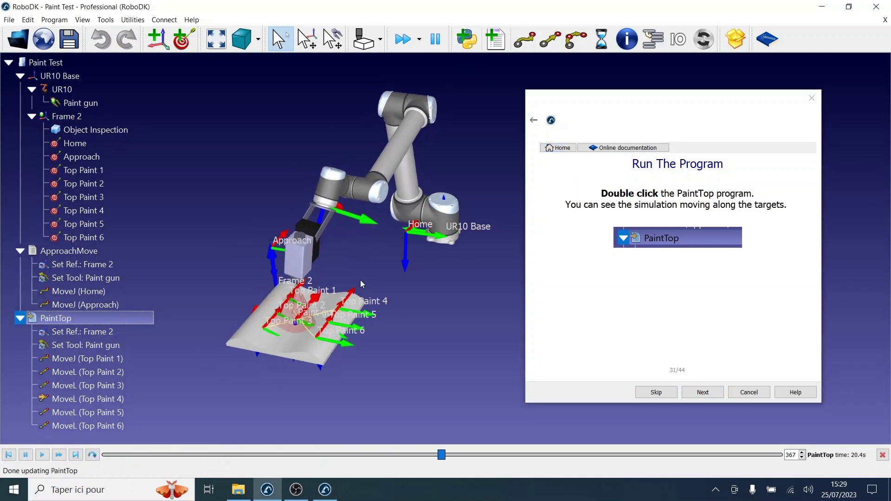
click(698, 393)
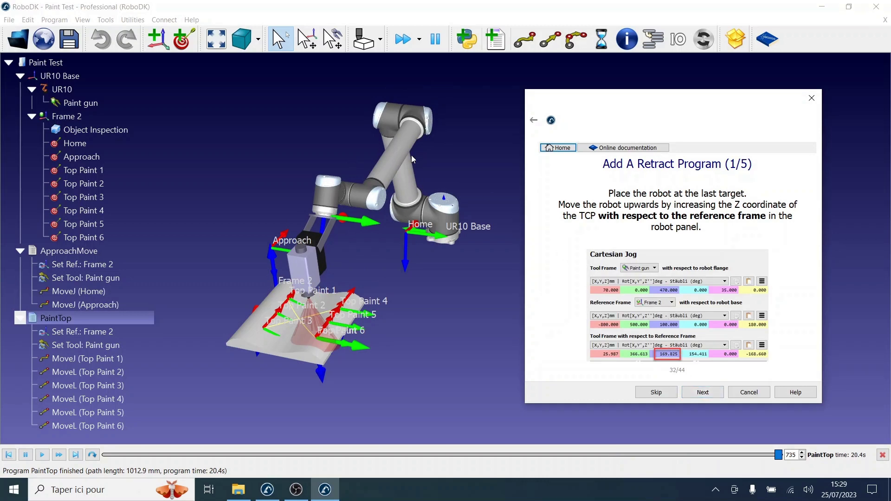
- Jog the UR10 to raise the paint gun to tool Z 400 relative to Frame 2
double_click(399, 151)
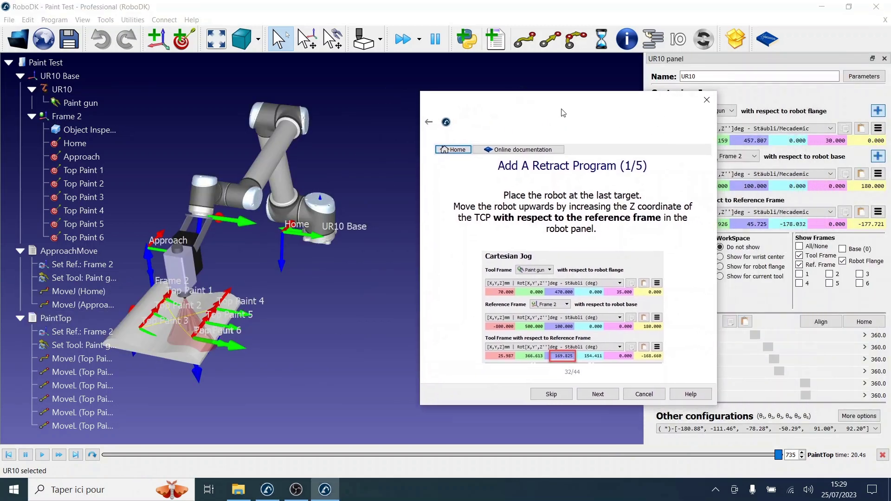
drag(563, 112, 473, 116)
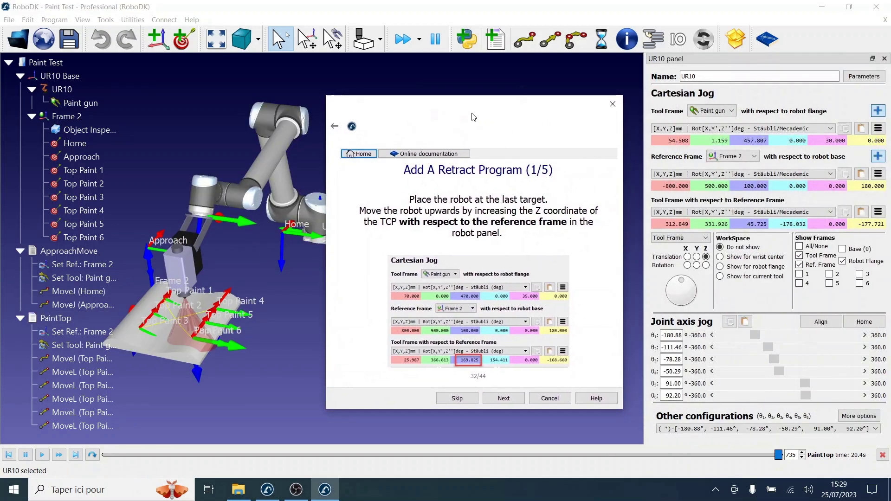
double_click(743, 223)
key(Caps_Lock)
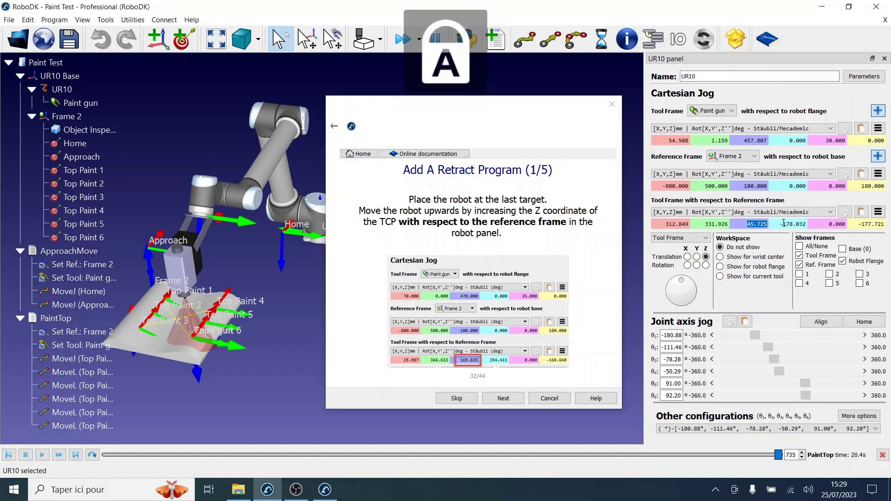
text(49)
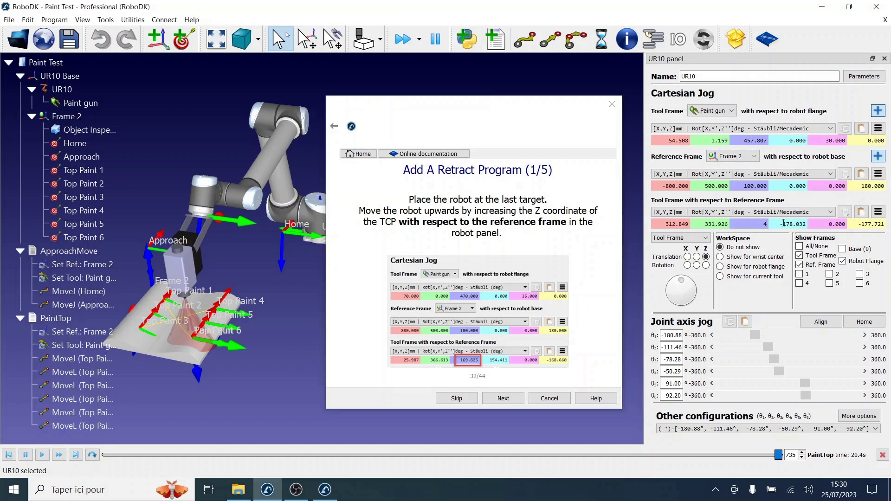
key(Return)
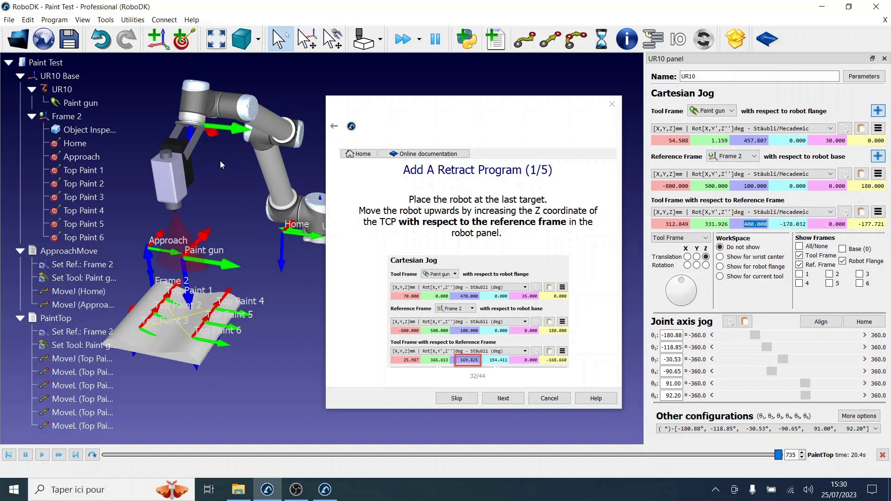
click(503, 398)
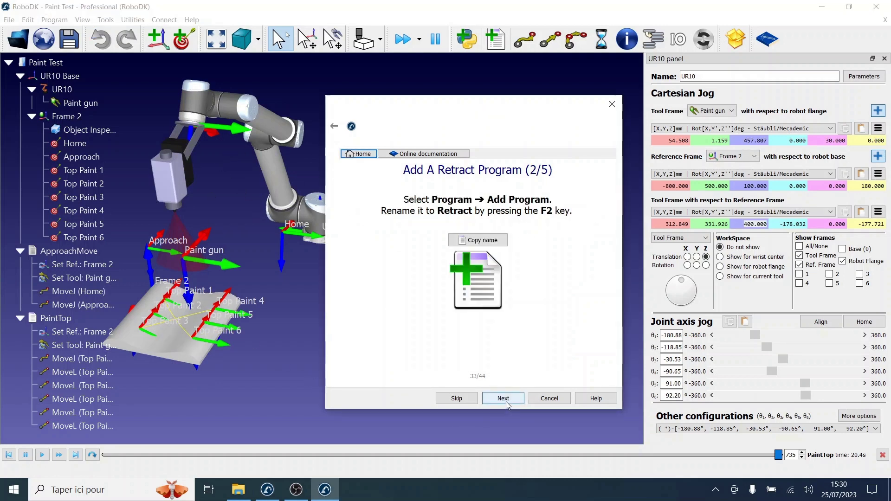
- Add a new empty program and rename Prog3 to Retract
click(494, 45)
click(451, 242)
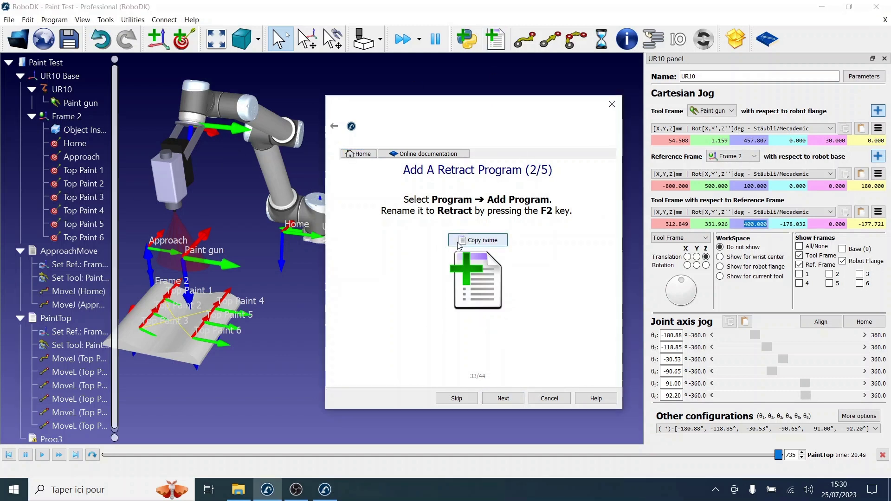
click(532, 265)
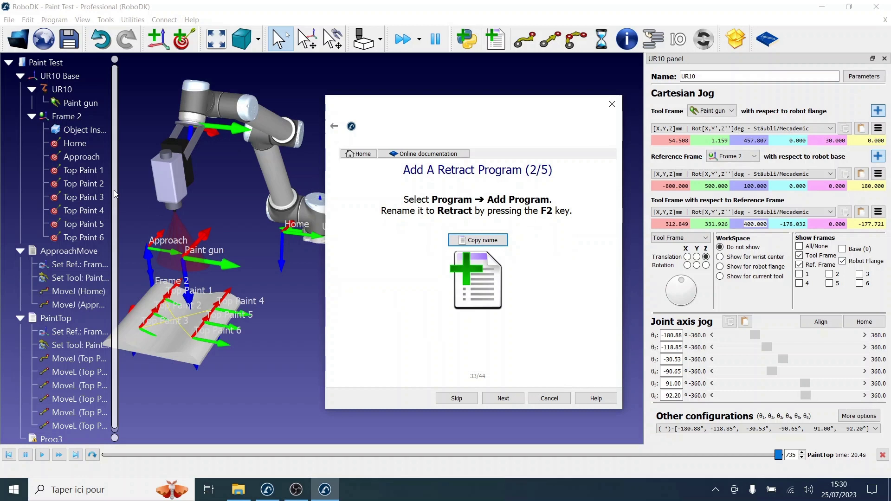
scroll(69, 321, down, 1)
click(40, 435)
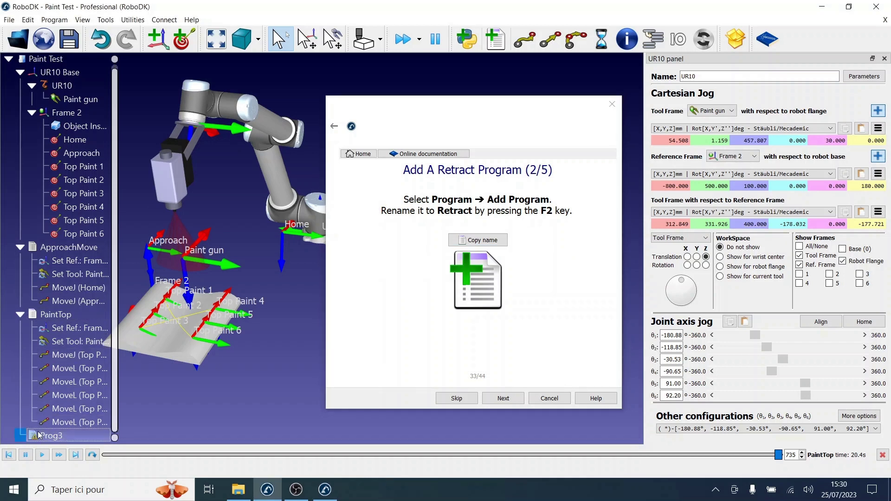
key(F2)
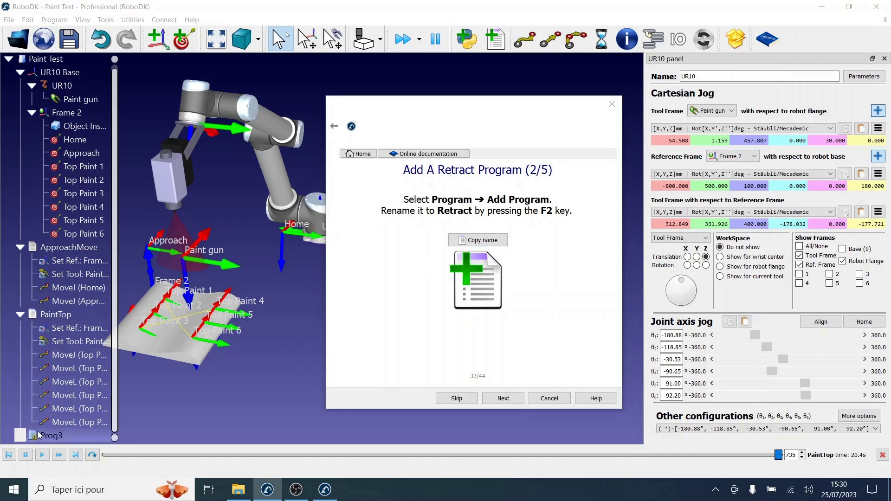
drag(446, 126, 678, 125)
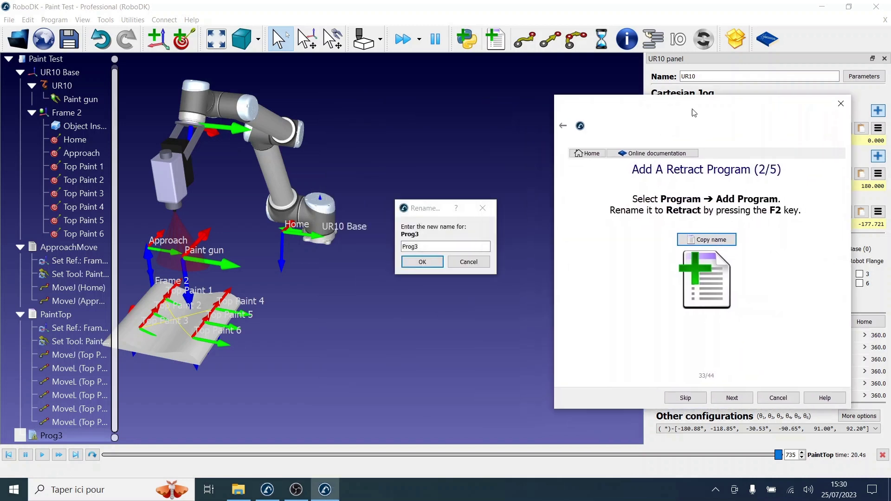
click(445, 244)
click(425, 260)
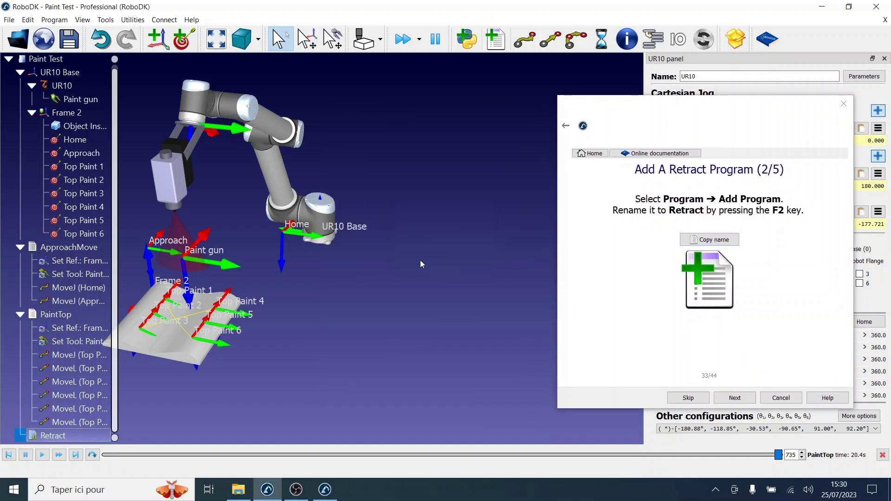
click(735, 398)
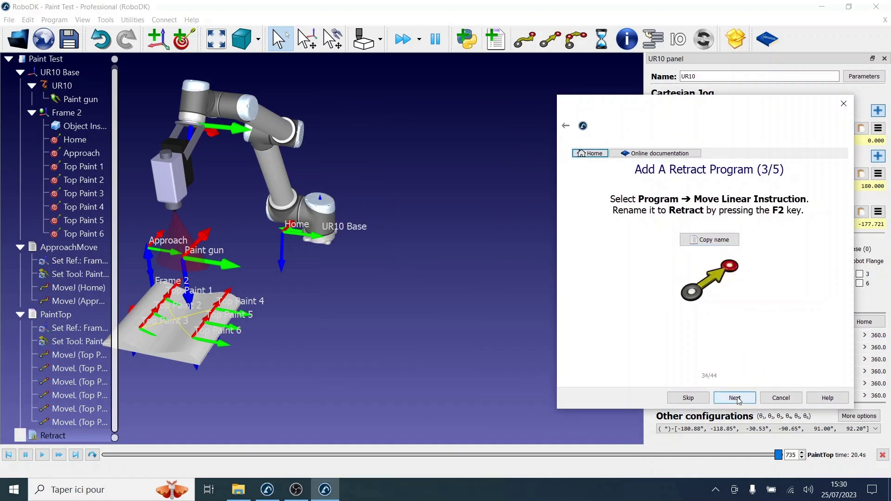
- Add a linear move to a new target in Retract and name it Retract
click(54, 20)
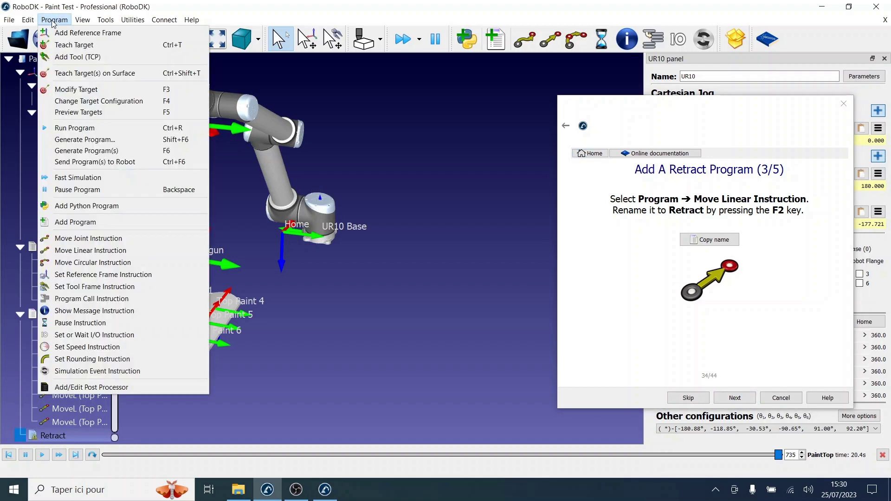
click(90, 250)
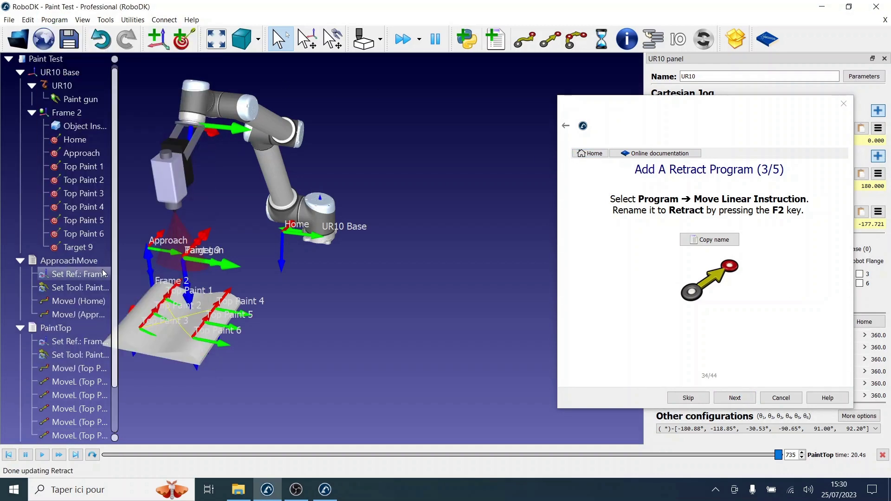
scroll(116, 267, down, 2)
click(61, 436)
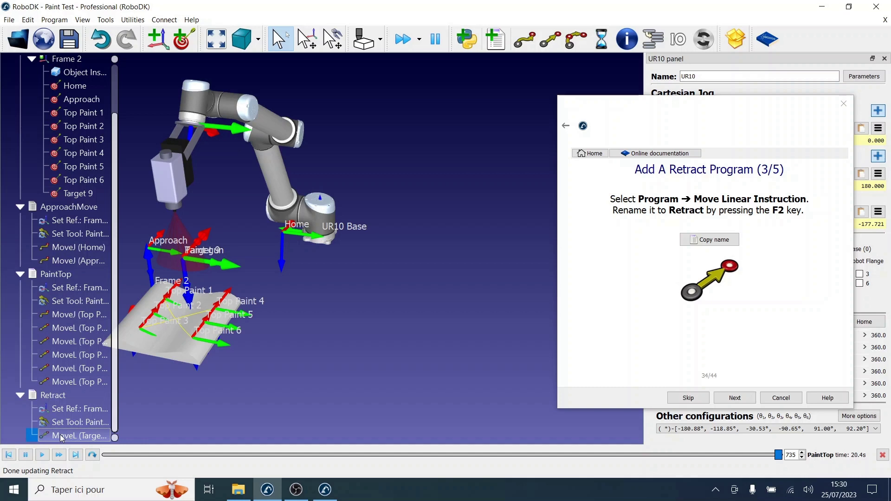
key(F2)
key(ctrl+v)
key(Return)
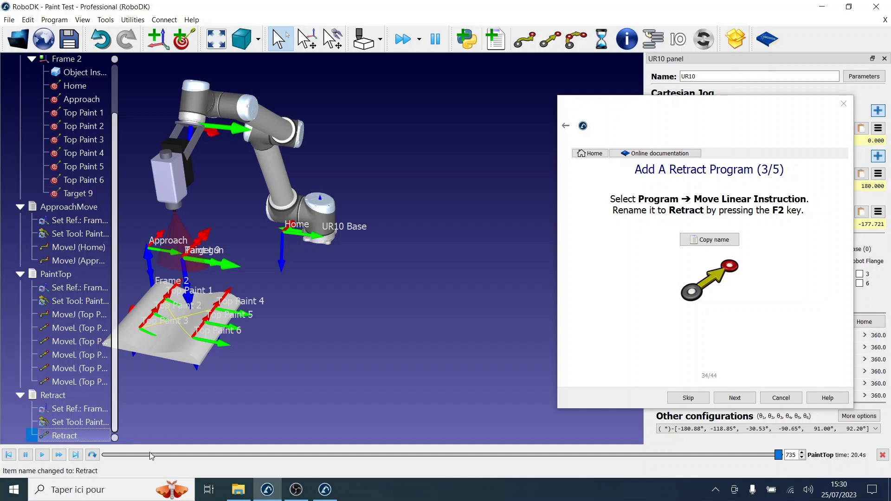
click(719, 400)
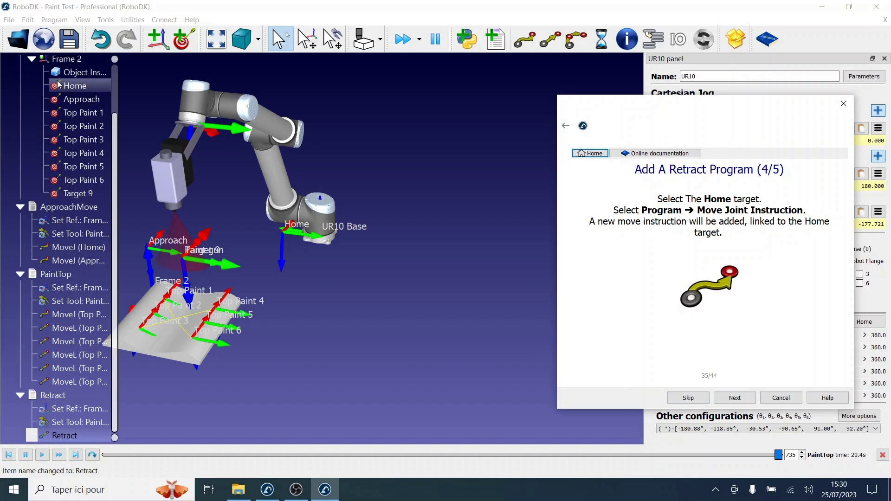
- Add a joint move to the Home target at the end of Retract
click(74, 85)
click(54, 20)
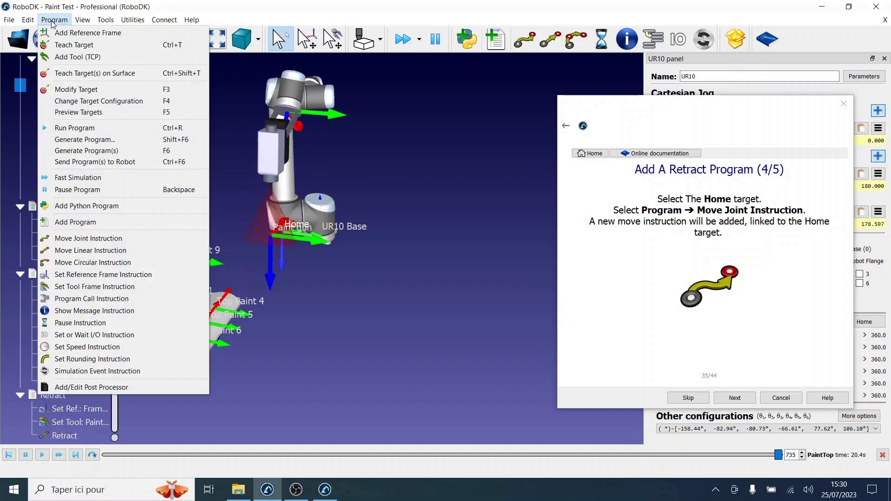
click(85, 239)
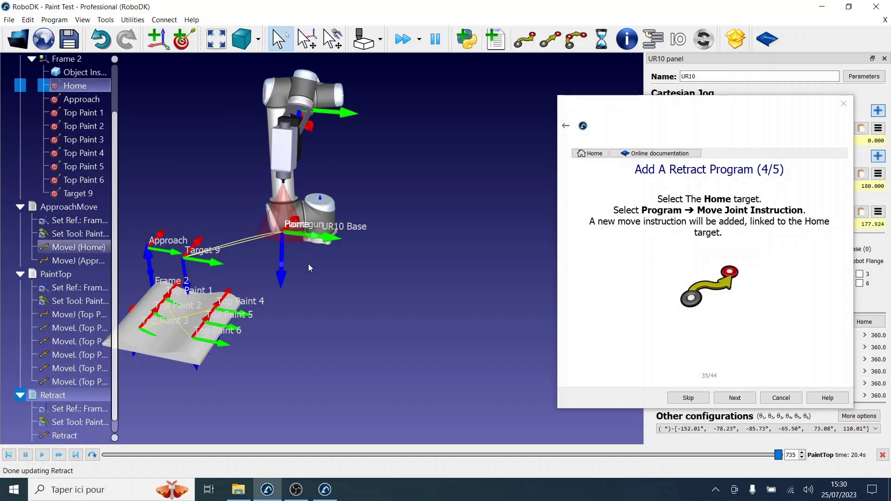
click(734, 399)
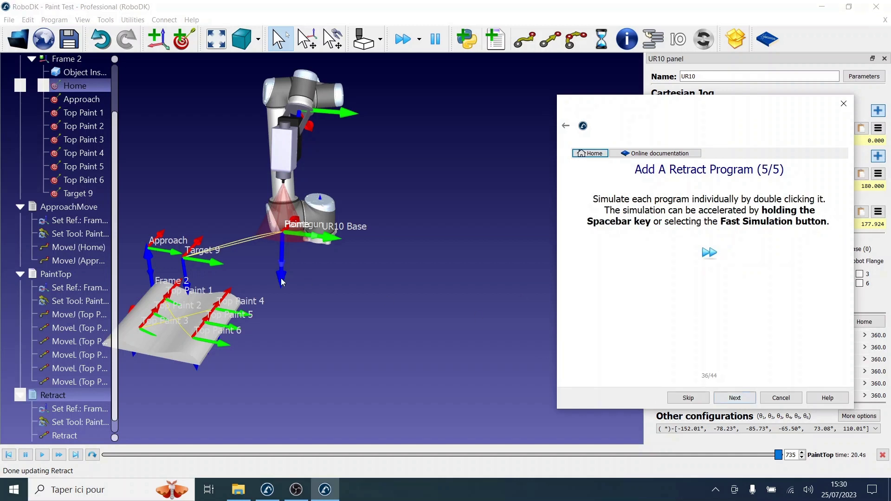
- Simulate the ApproachMove and PaintTop programs
scroll(334, 185, down, 3)
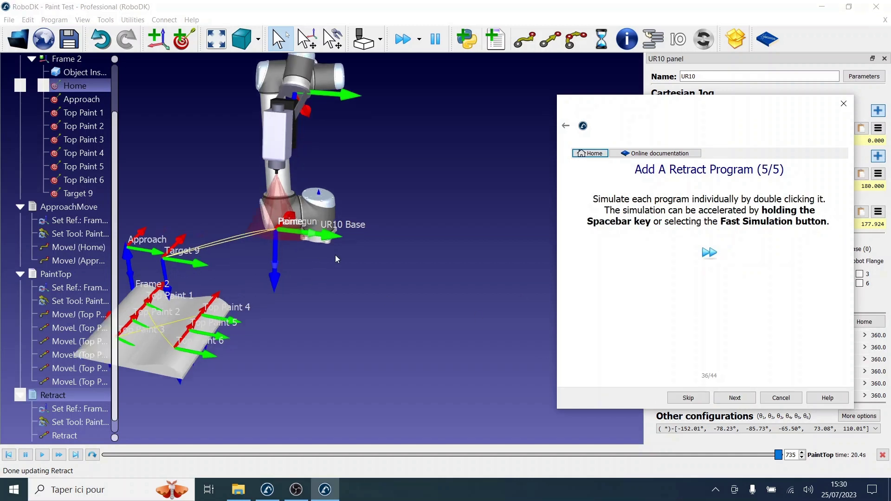
double_click(74, 206)
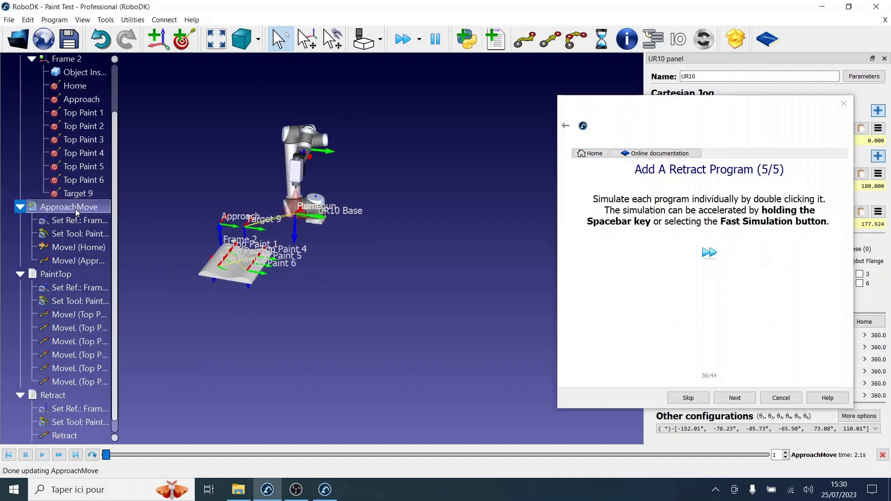
double_click(56, 273)
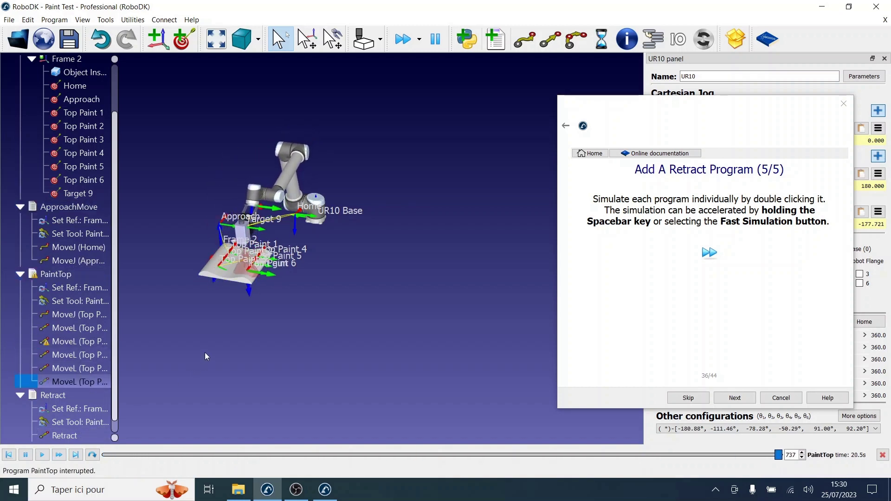
- Add a new empty program and rename Prog4 to MainProg
click(734, 397)
click(442, 179)
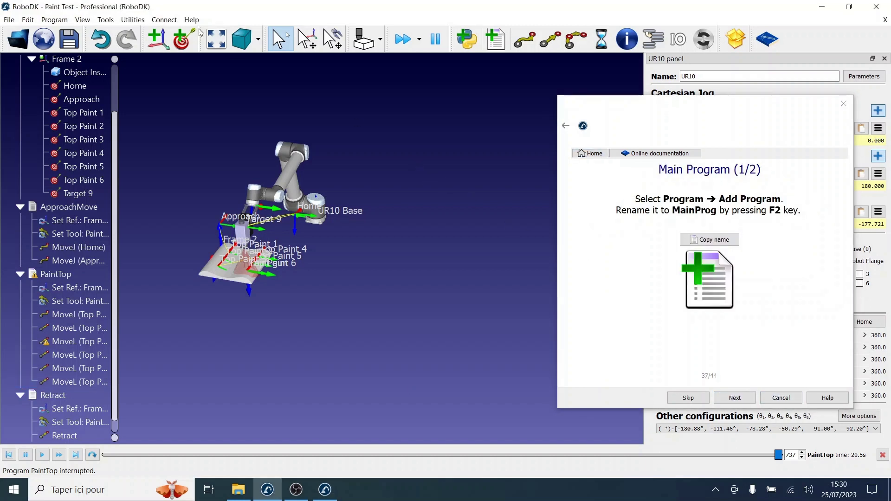
click(501, 43)
scroll(107, 193, down, 1)
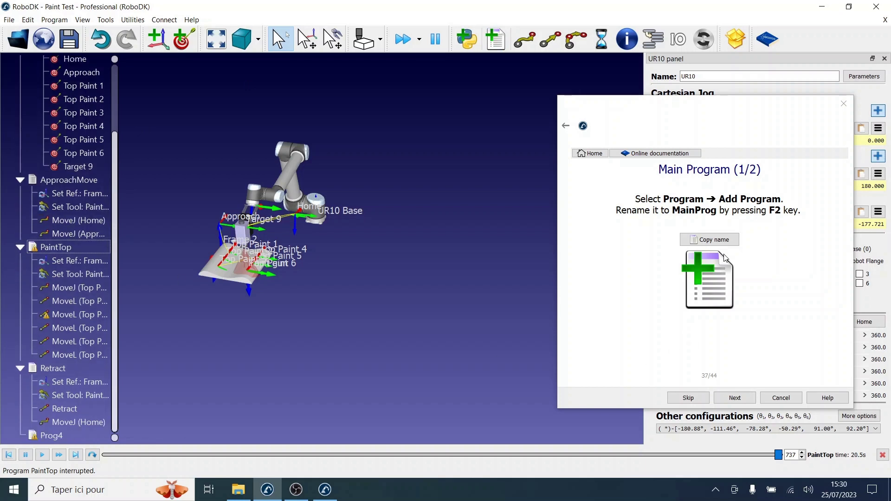
click(710, 239)
click(761, 263)
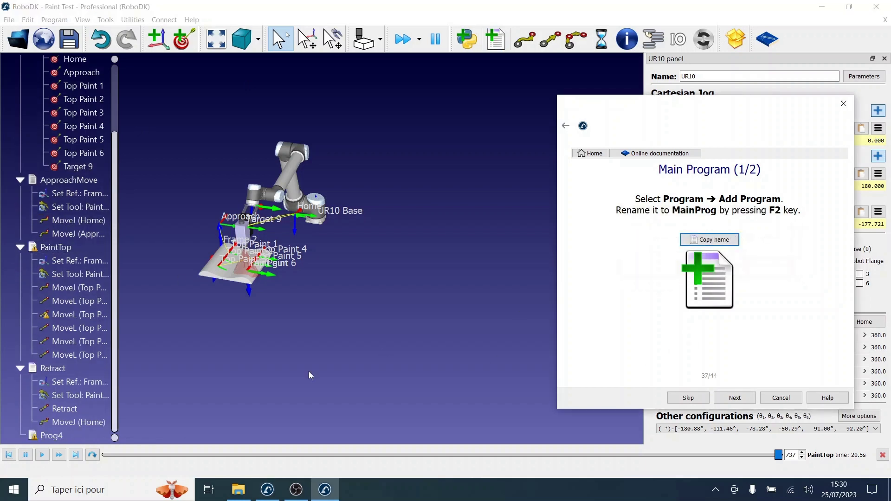
click(55, 435)
key(F2)
key(ctrl+v)
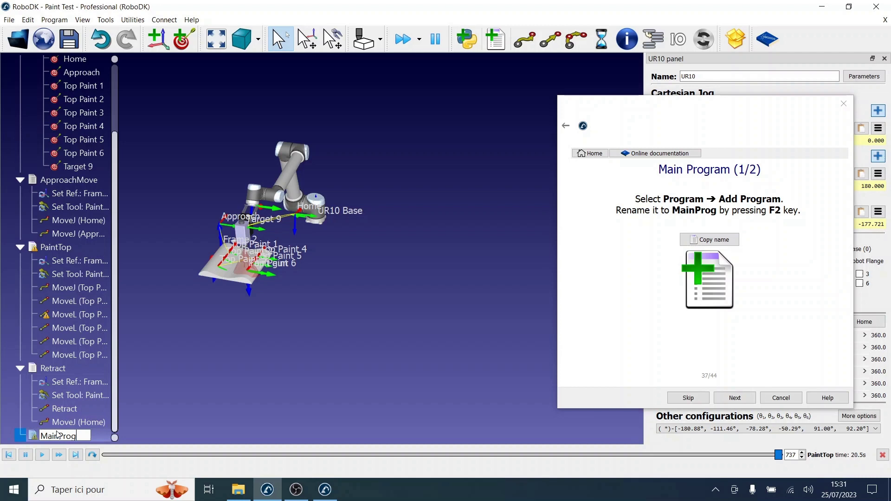
key(Return)
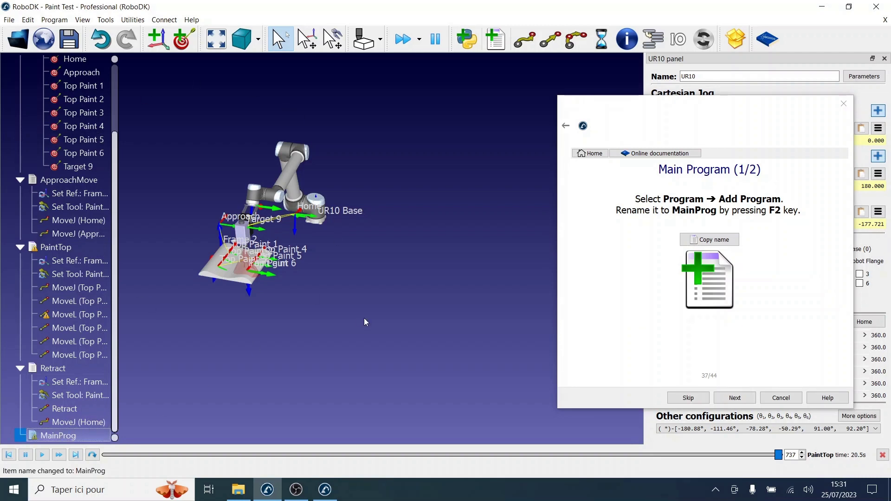
- Add program calls to ApproachMove, PaintTop and Retract in MainProg
click(727, 399)
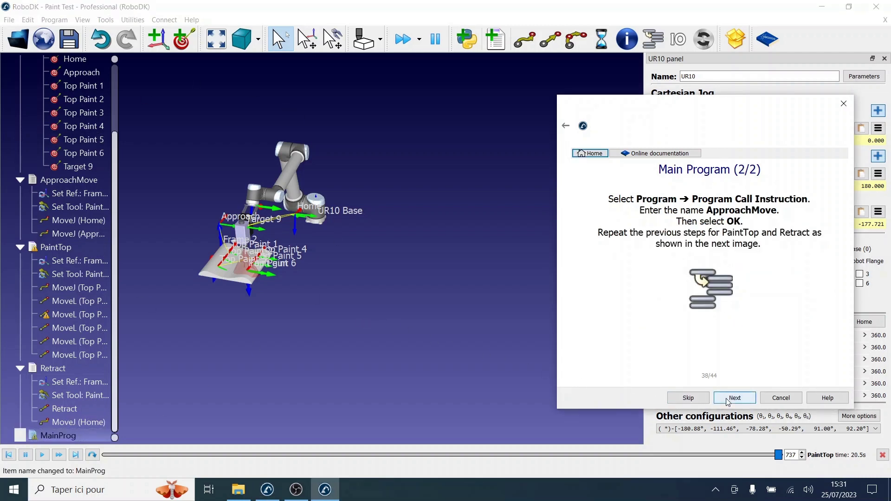
click(54, 20)
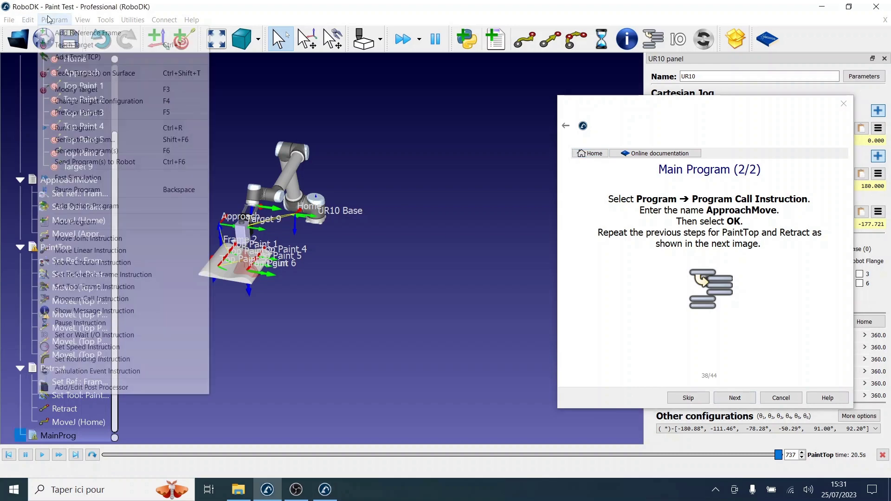
click(88, 299)
text(ApproachMove)
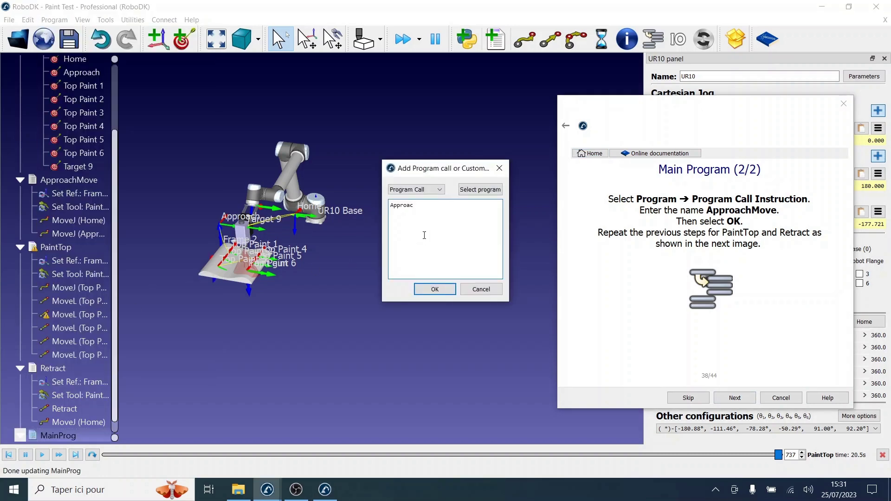
click(418, 289)
click(47, 21)
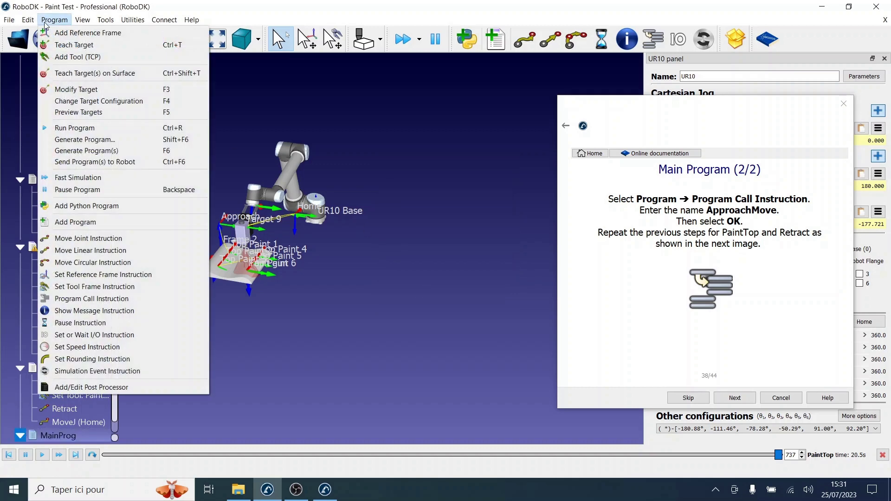
click(92, 299)
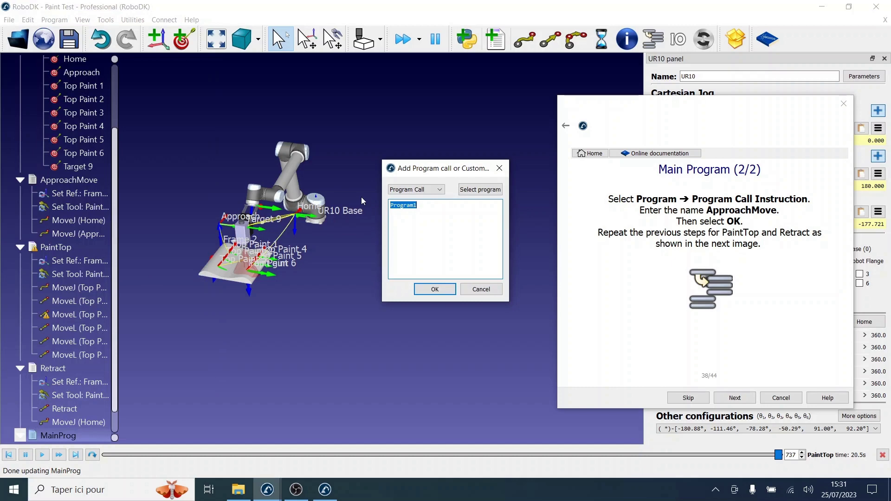
text(PaintTop)
click(432, 289)
click(55, 20)
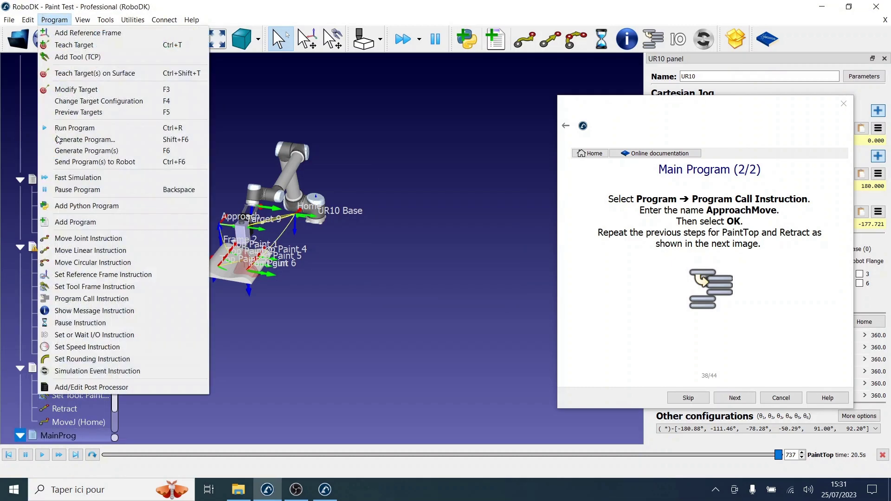
click(91, 298)
text(Retract)
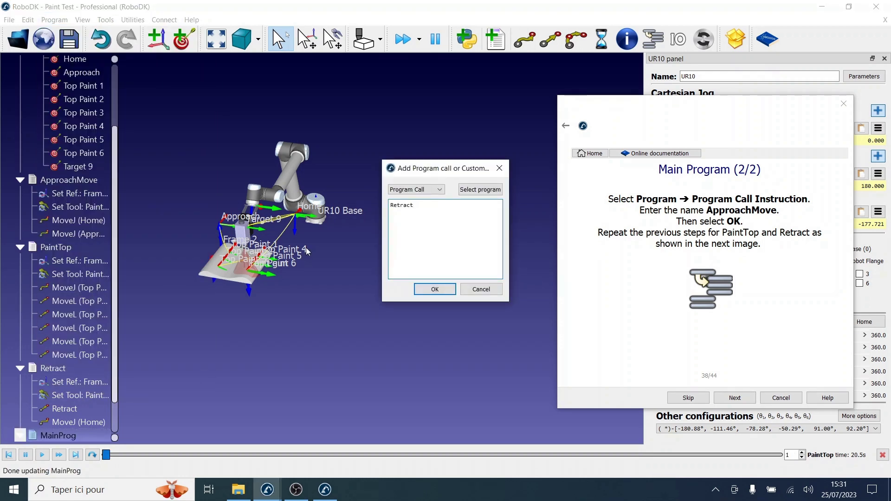
key(Return)
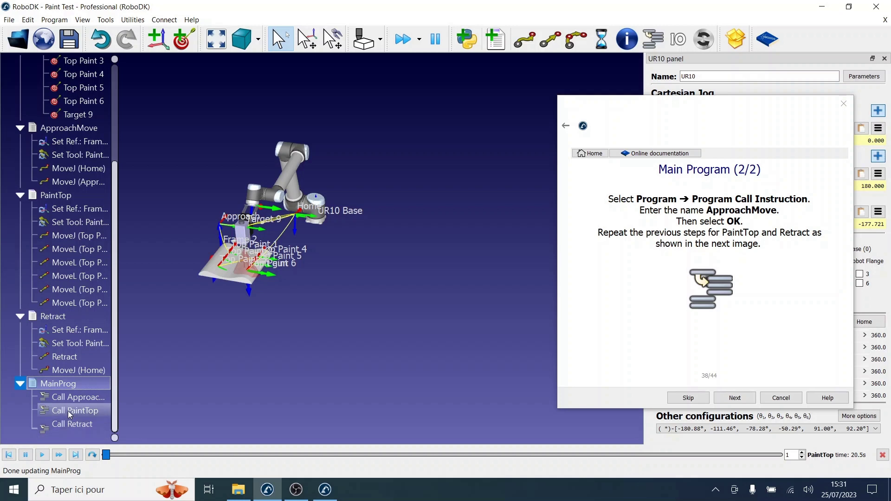
- Run the full MainProg simulation (34.4 s) and bring up MainProg's actions menu
click(741, 398)
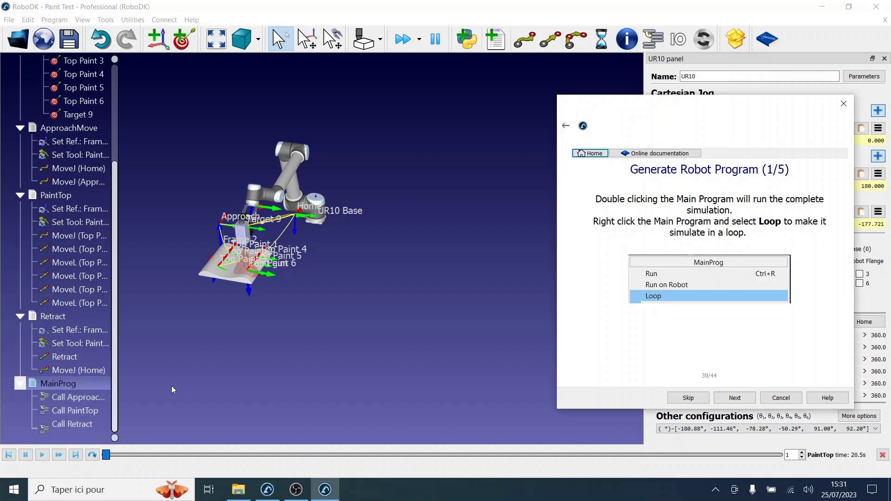
double_click(80, 384)
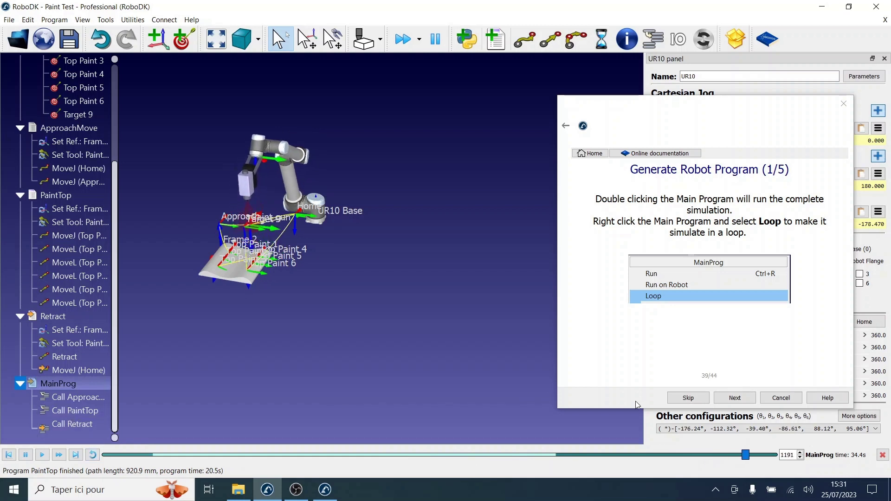
click(753, 400)
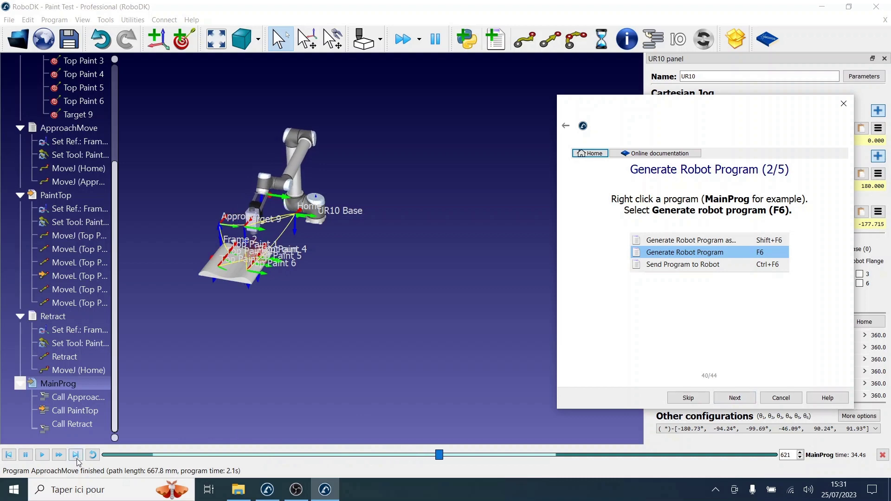
right_click(65, 385)
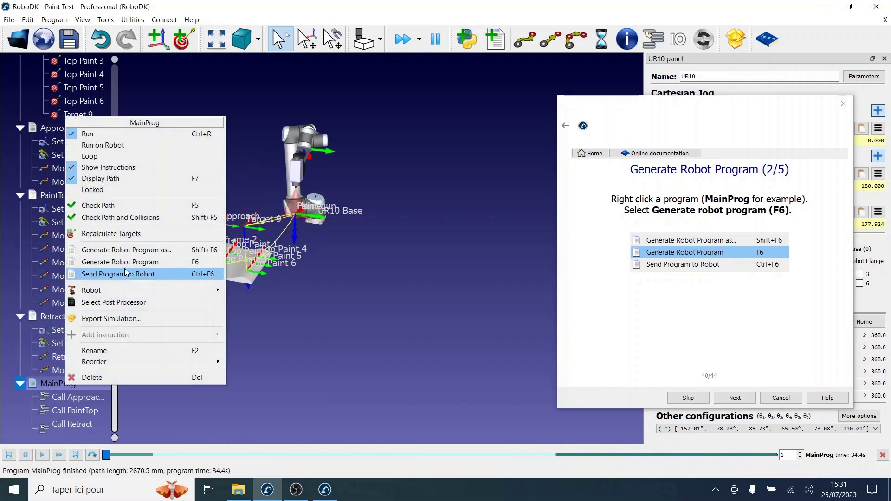
- Generate MainProg's robot program and close MainProg.script in VSCodium after reviewing it
click(120, 262)
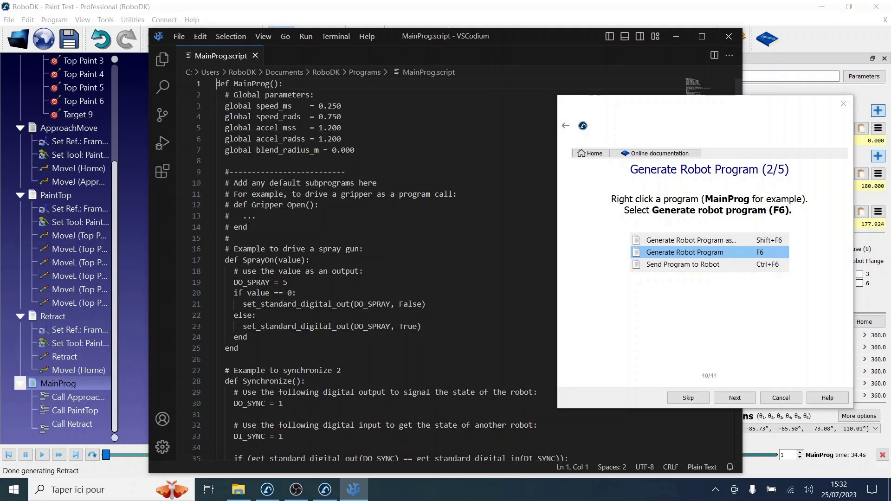
click(729, 37)
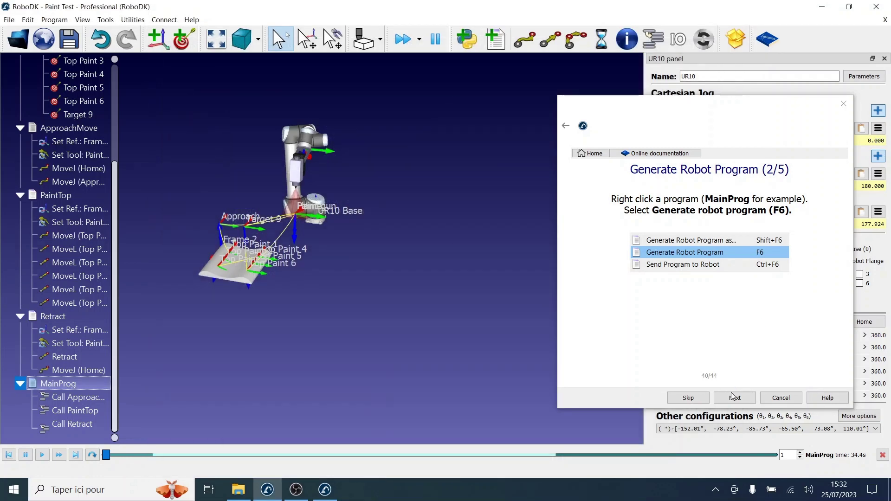
- Advance the tutorial to 'Generate Robot Program (4/5)', glancing at MainProg's actions menu
click(733, 398)
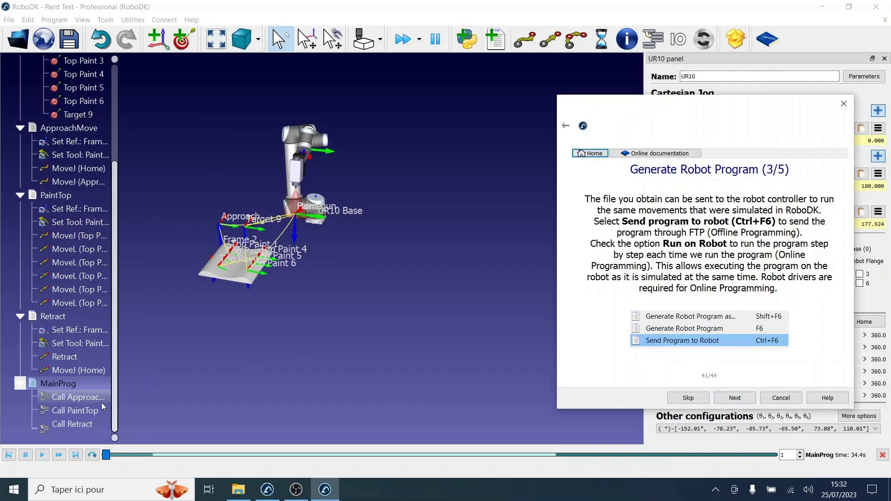
right_click(60, 382)
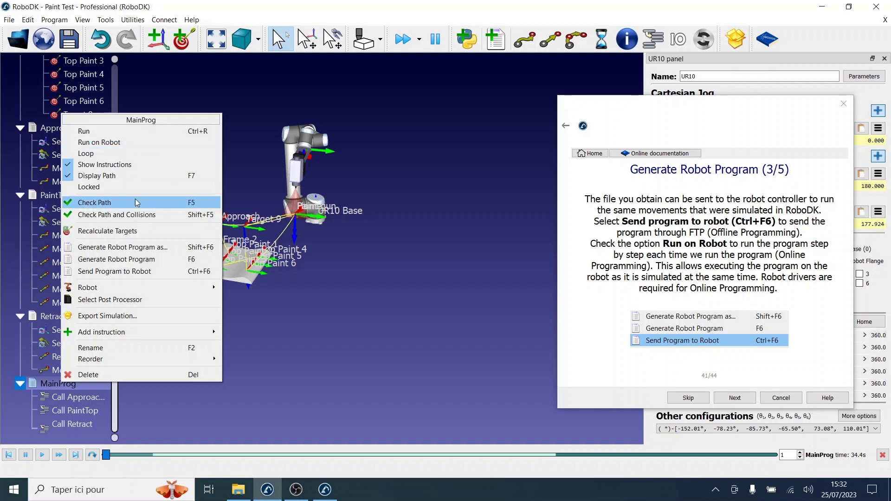
click(411, 263)
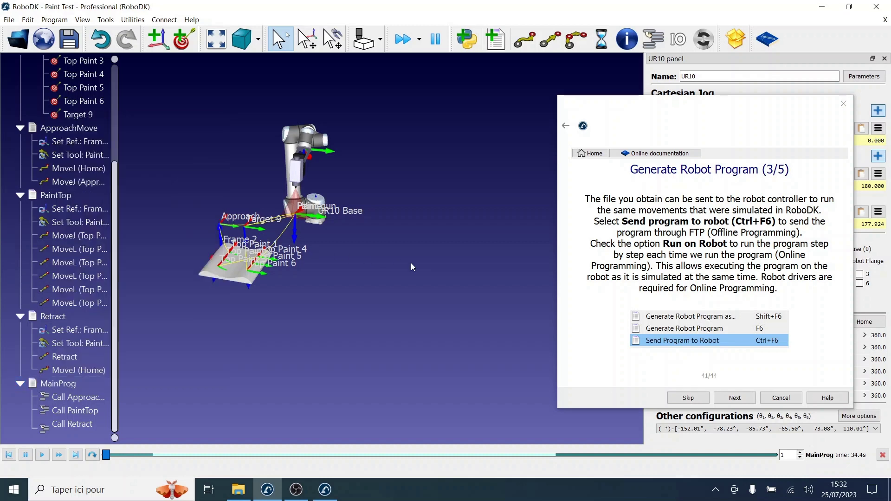
click(726, 402)
- Set MainProg's post processor to Universal Robots URP
click(60, 330)
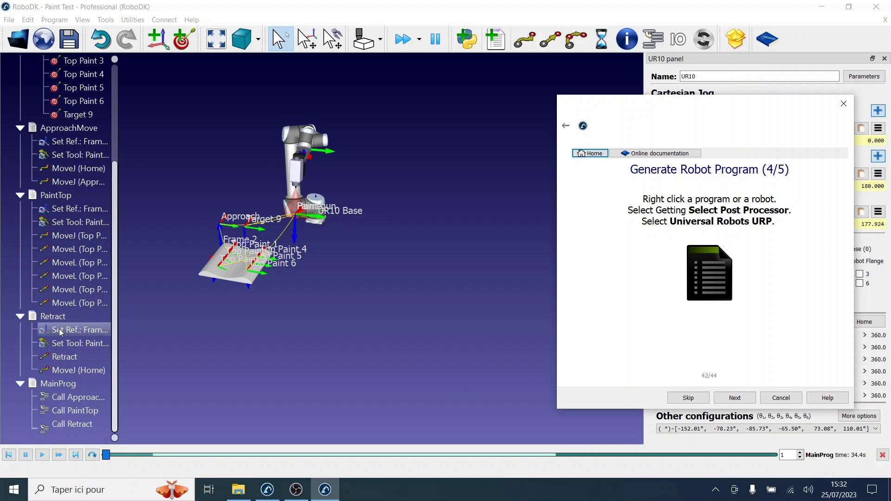
click(48, 385)
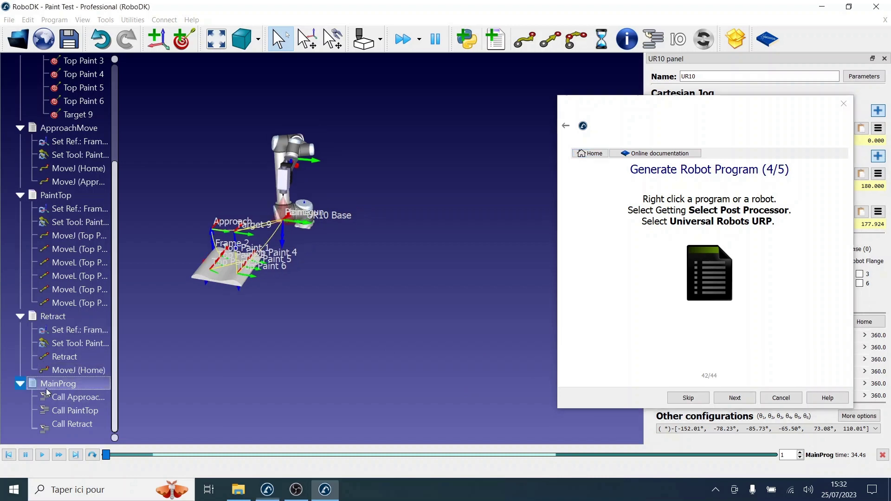
right_click(48, 388)
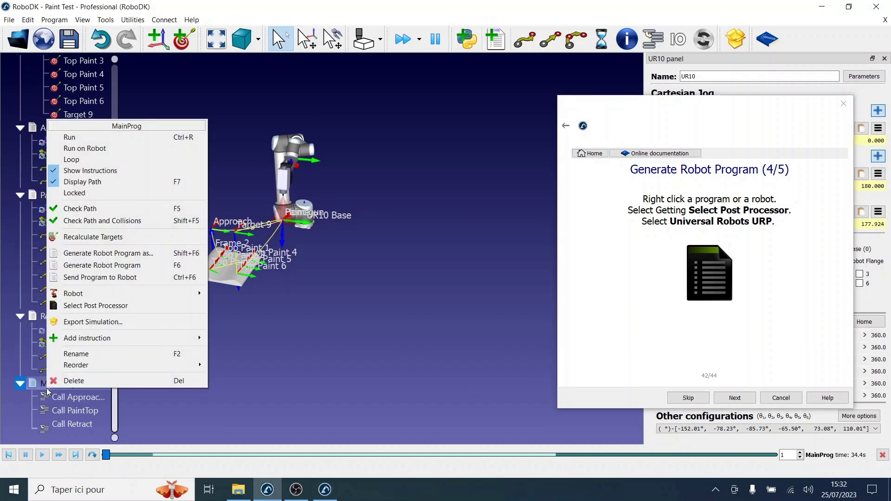
click(92, 307)
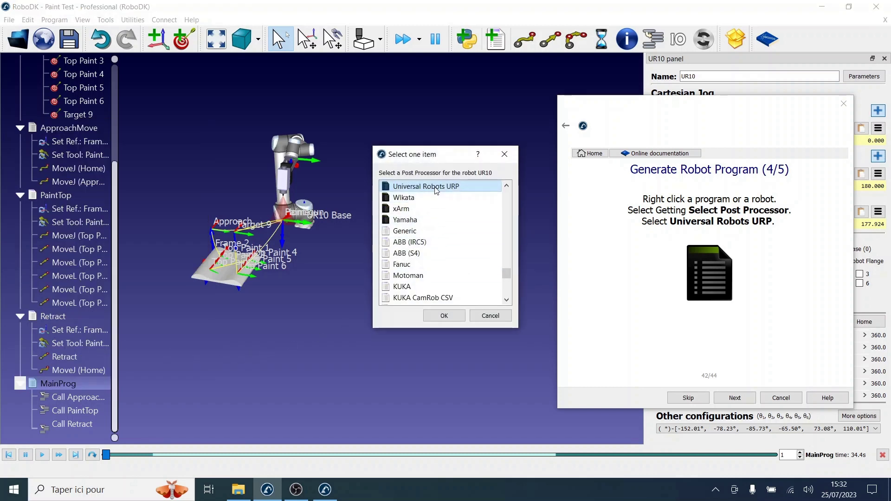
click(441, 318)
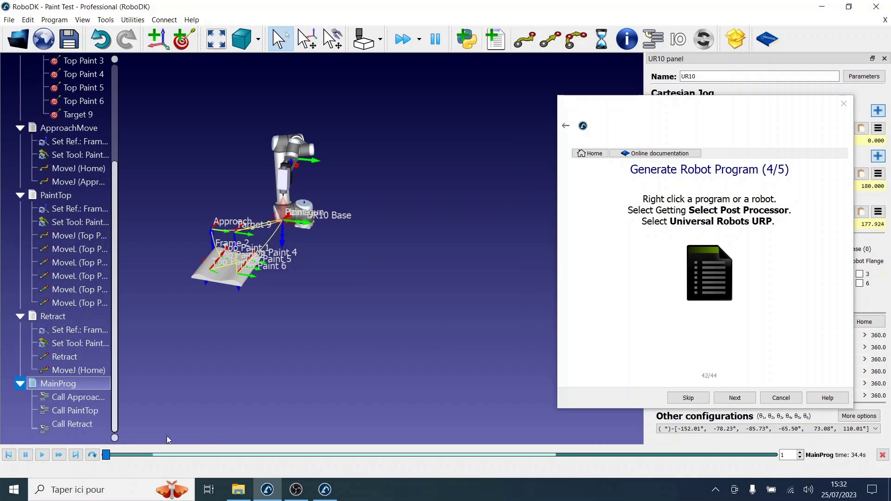
- Regenerate MainProg's robot program and advance the tutorial to step 5 of 5
right_click(85, 390)
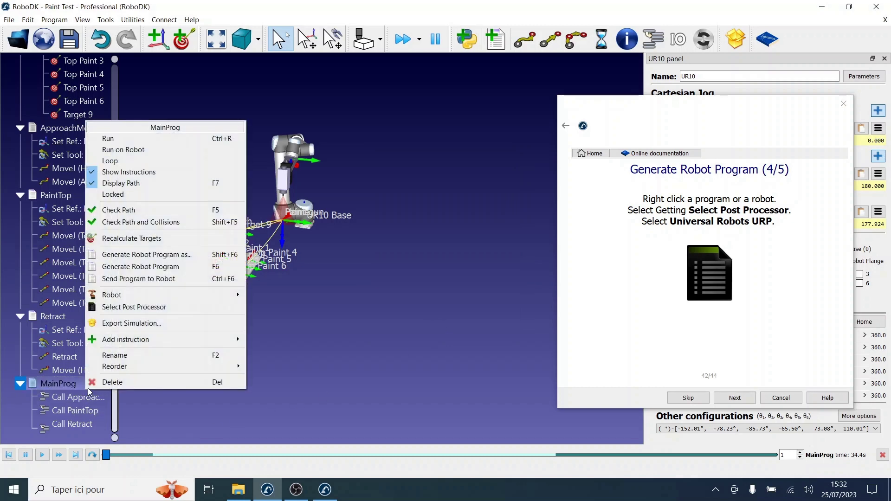
click(144, 268)
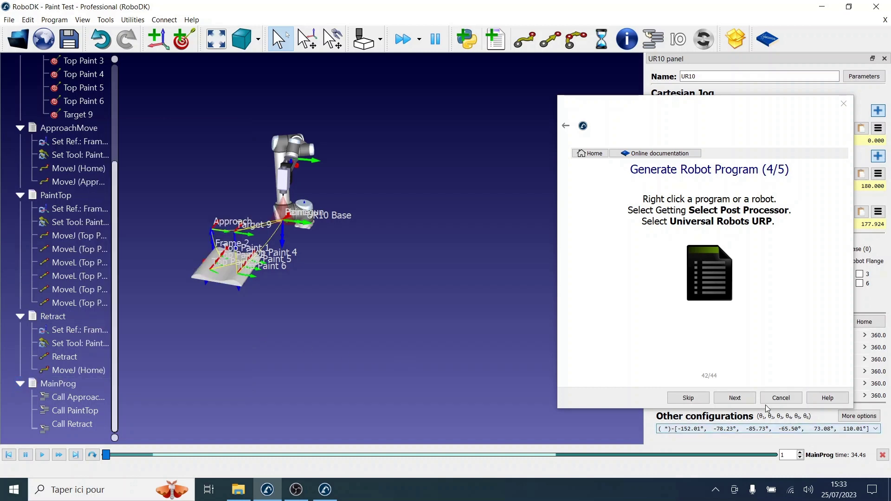
click(752, 402)
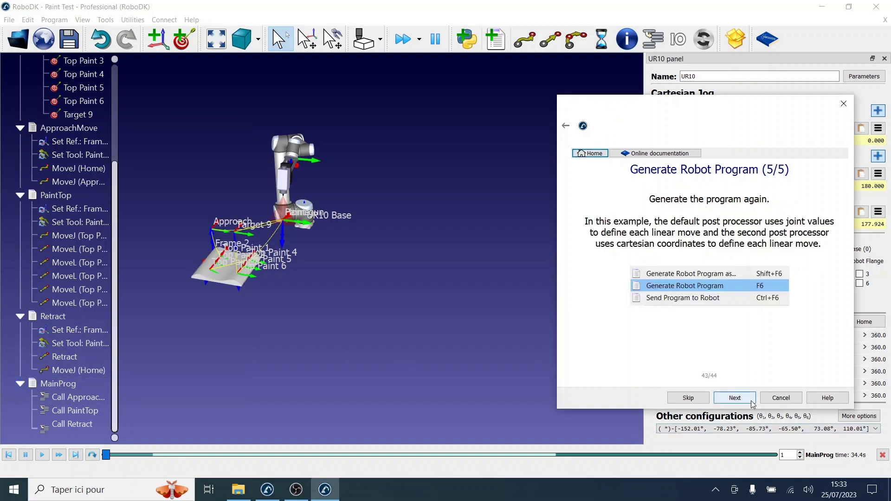
- Page through the Getting Started guide's final 'What's next' page and finish it, returning to the tutorial module list
click(734, 398)
drag(650, 113, 487, 116)
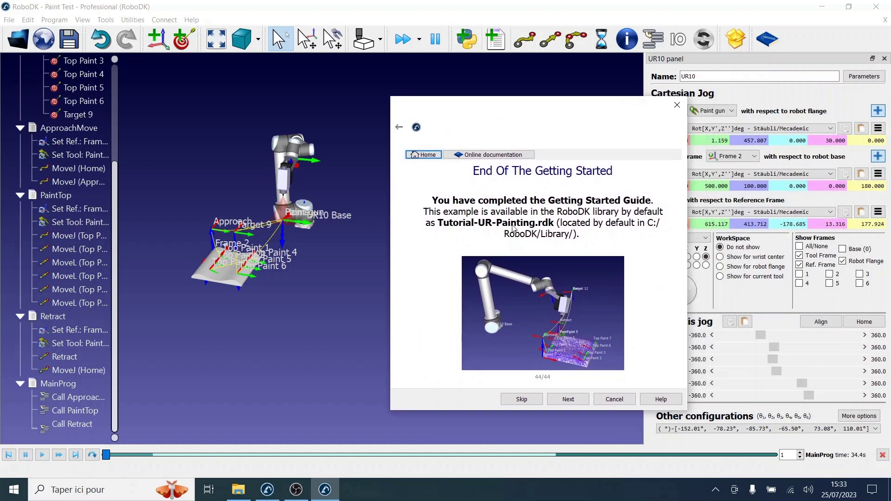
click(561, 401)
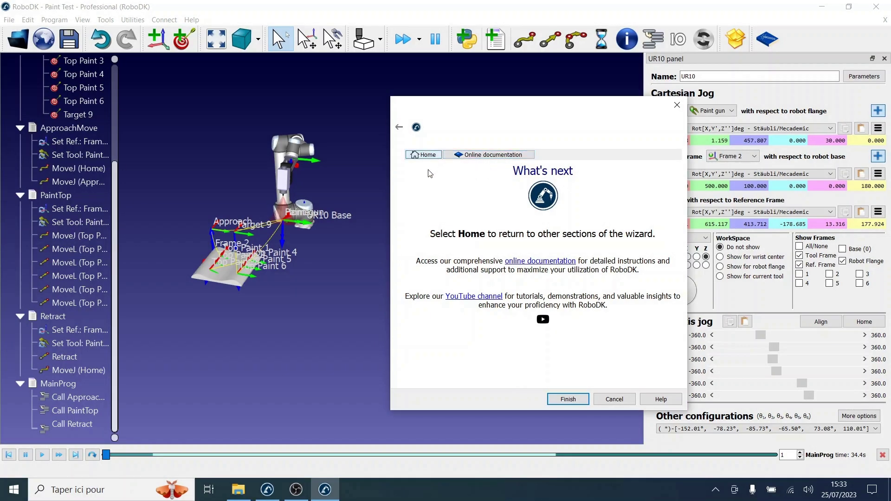
click(559, 399)
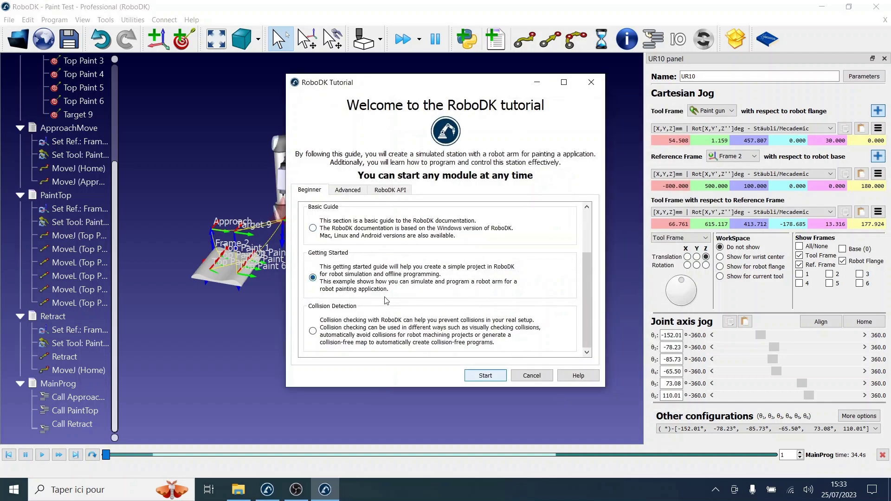
scroll(385, 300, up, 3)
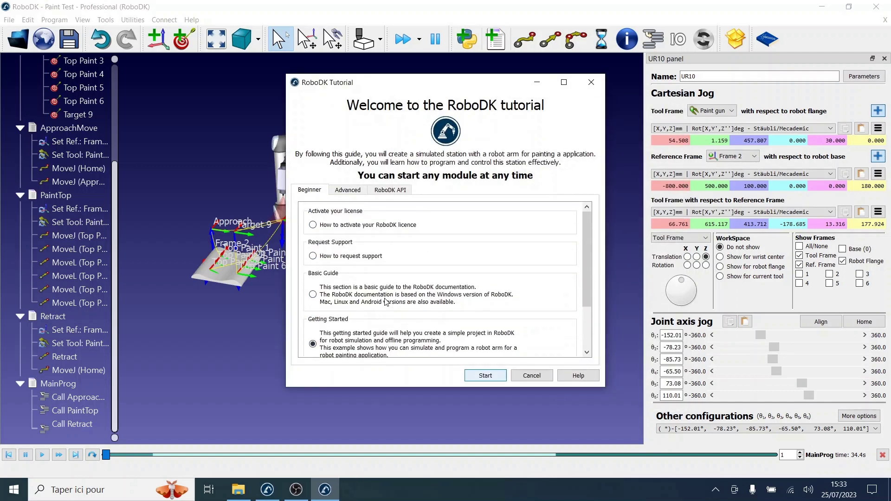